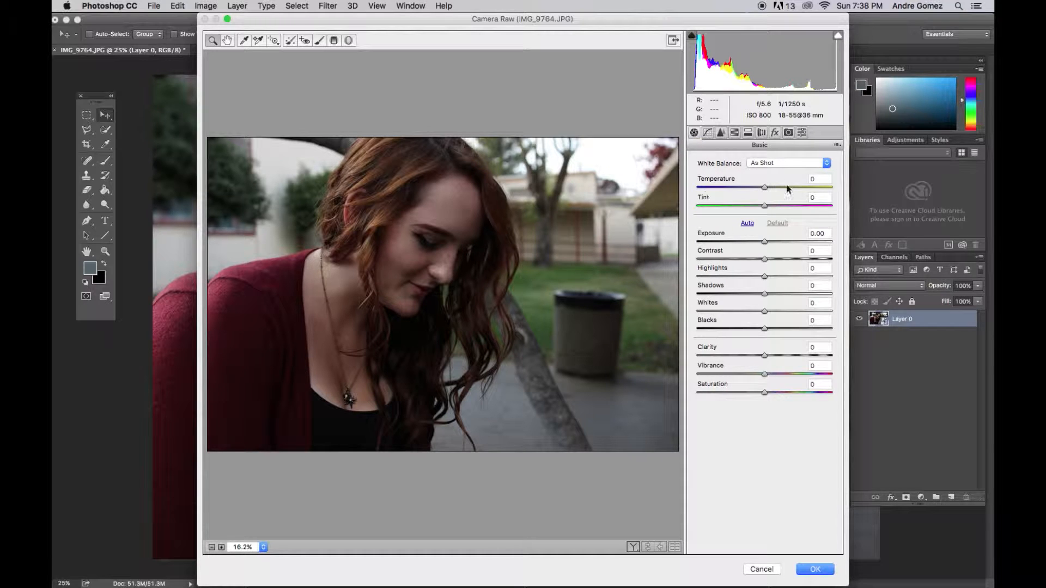
Warm the photo's white balance in Camera Raw with Temperature +43 and Tint +8.
drag(766, 187, 785, 190)
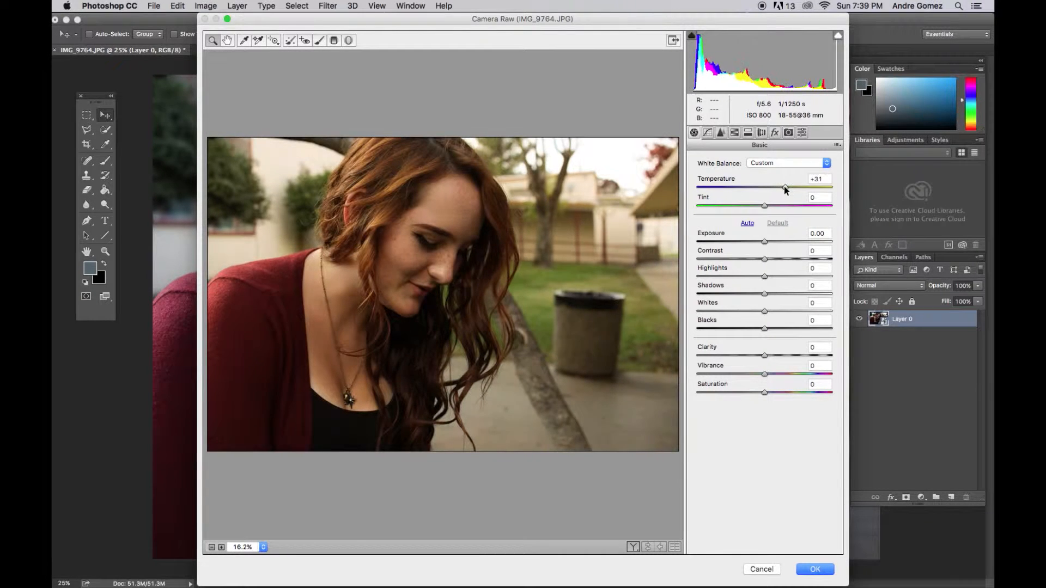
drag(784, 185, 788, 190)
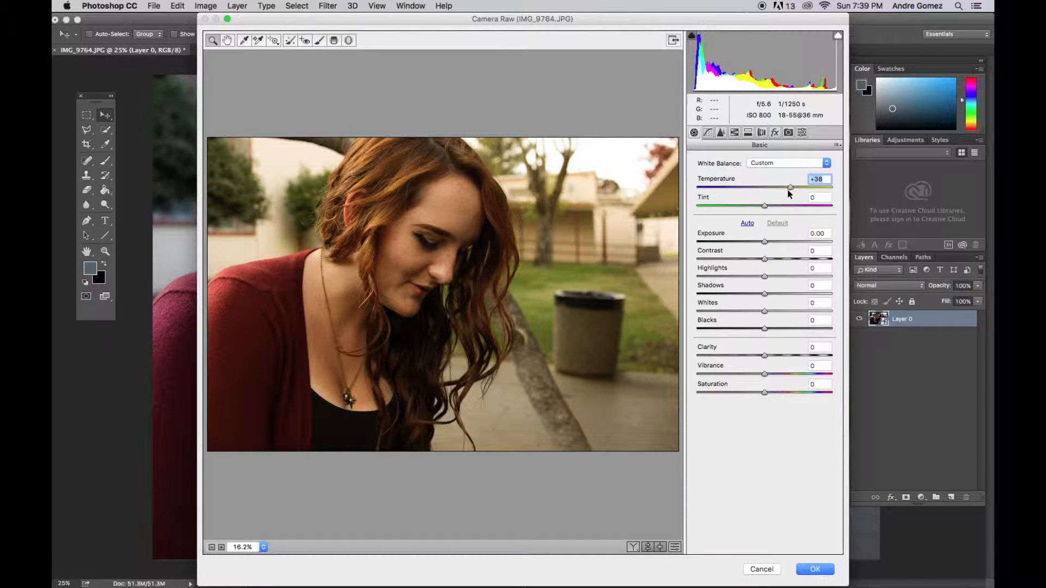
drag(766, 209, 795, 190)
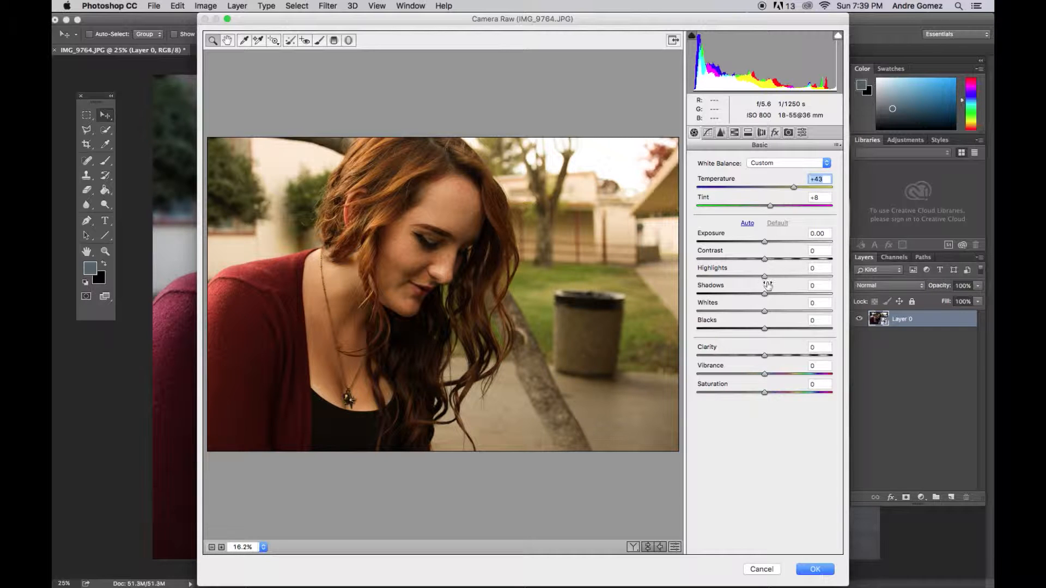
Set Highlights to +31 and Contrast to +17, and apply the Camera Raw filter to the photo.
drag(764, 278, 786, 276)
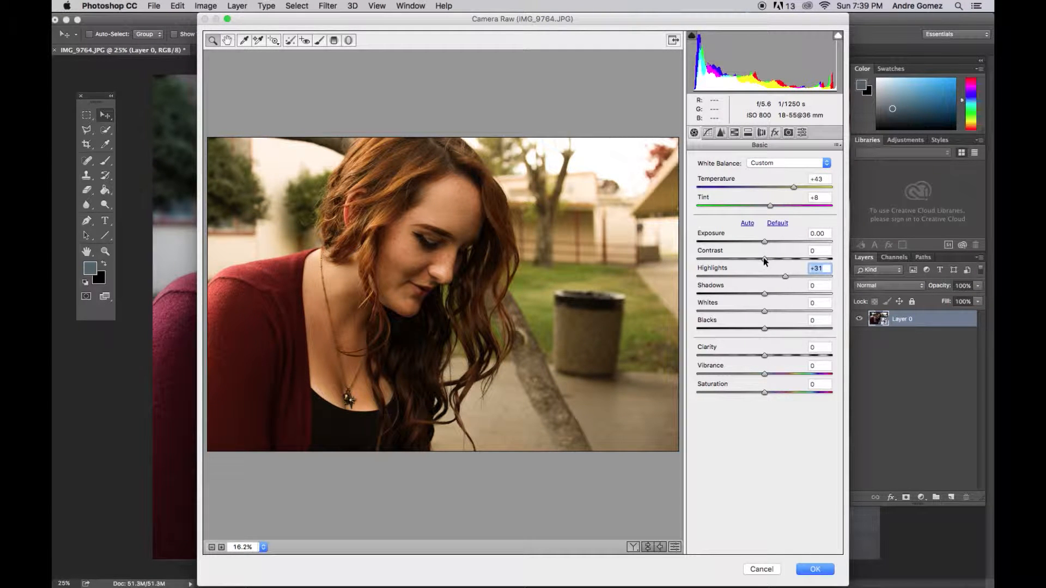
drag(768, 258, 776, 260)
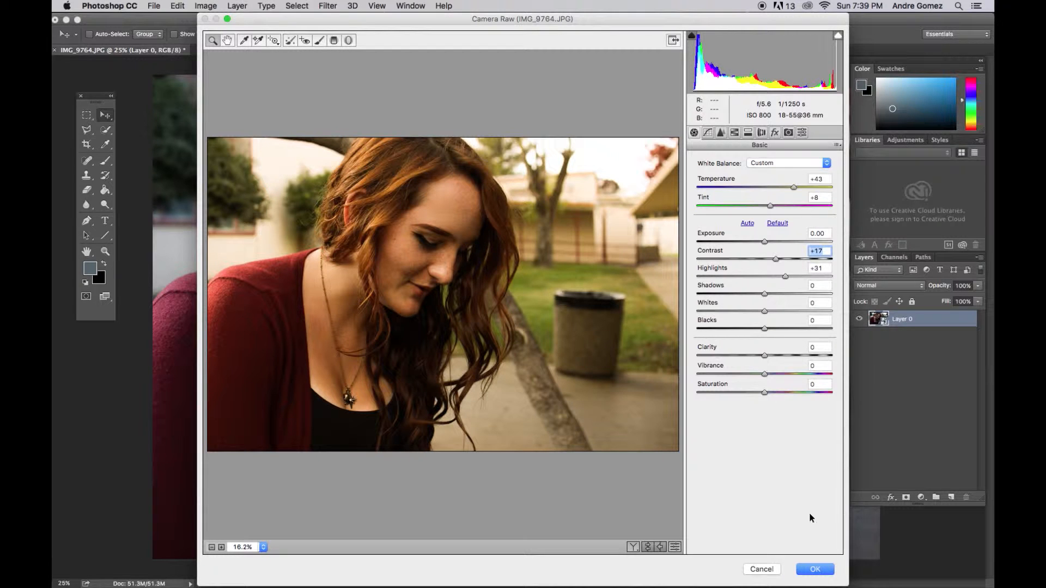
click(812, 569)
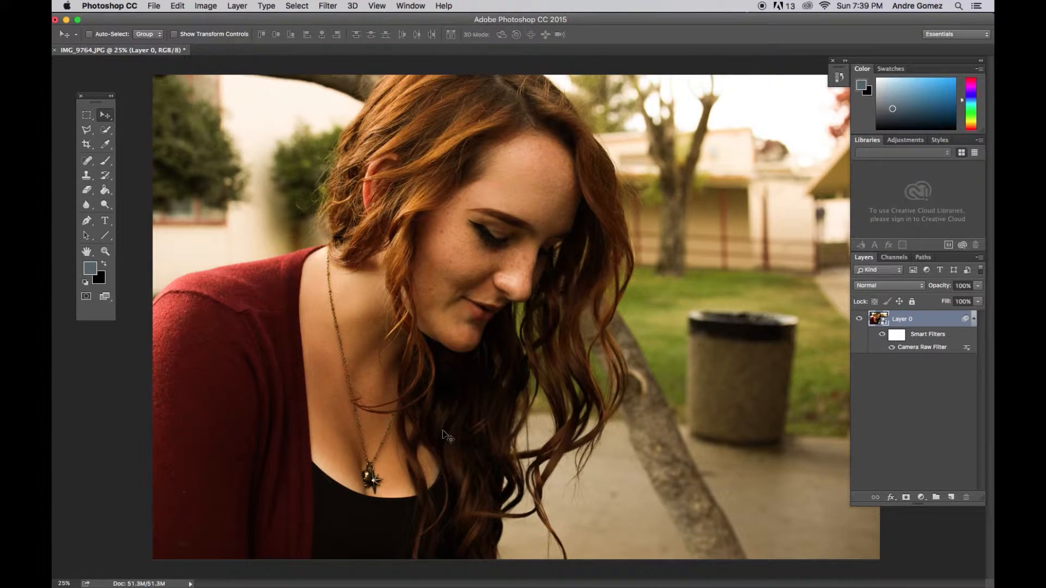
Duplicate Layer 0 three times.
key(super)
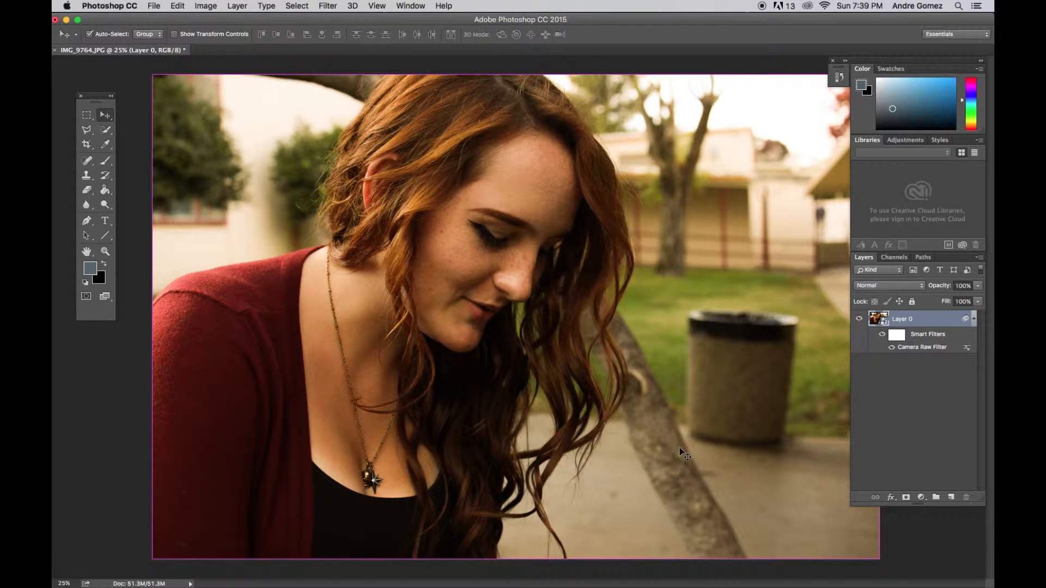
key(super+j)
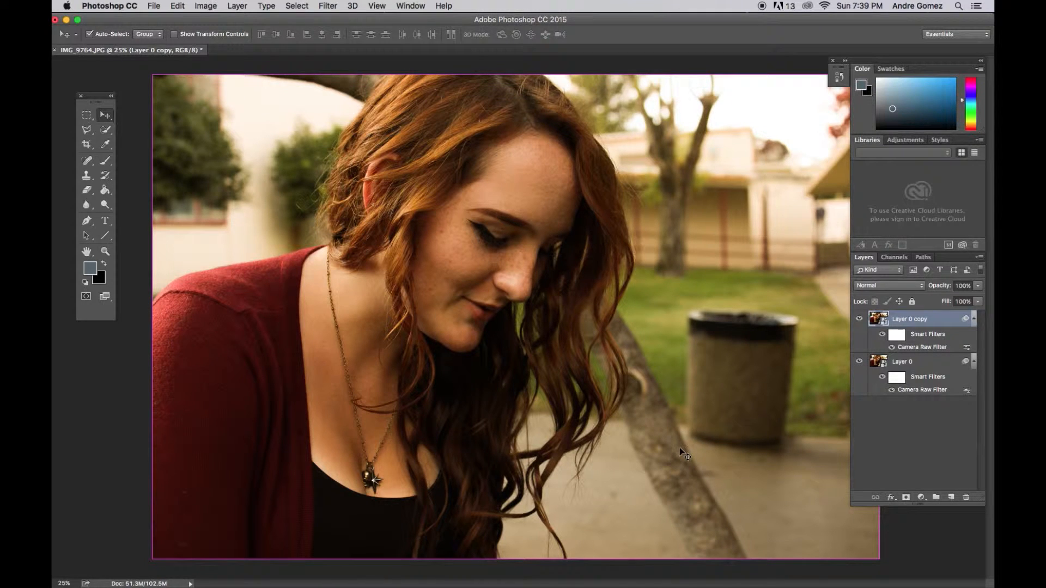
key(super+j)
key(super+j)
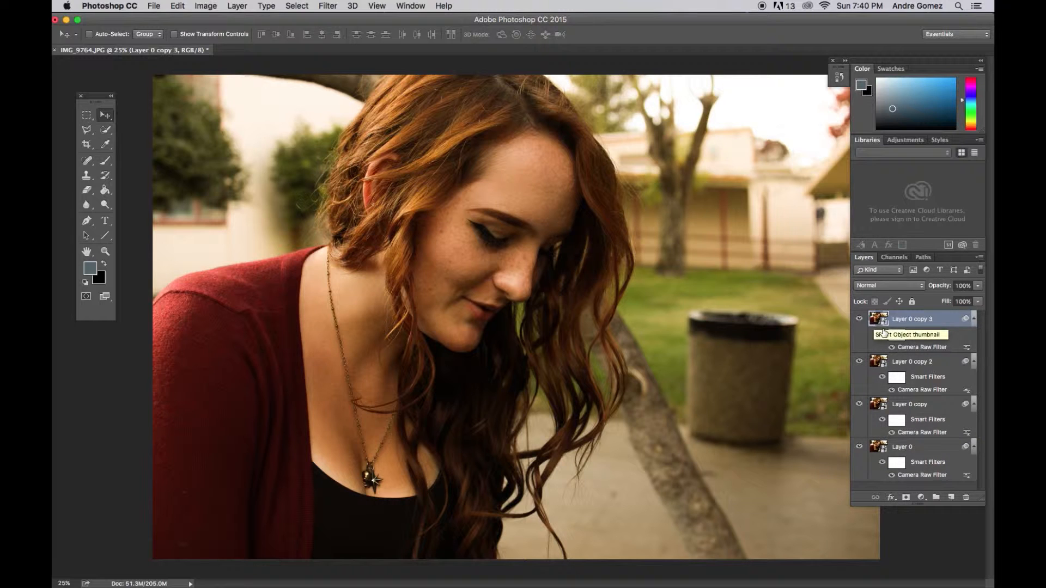
Select Layer 0 copy and hide Layer 0 copy 3 and Layer 0 copy 2.
click(910, 404)
click(859, 319)
click(860, 362)
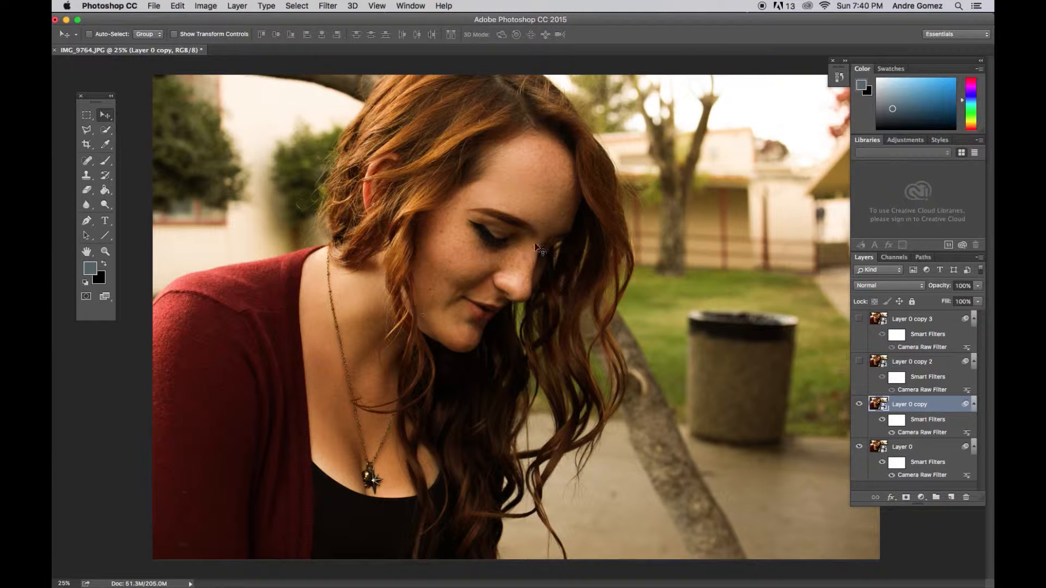
Apply a 50-300mm Zoom Lens Flare at 178% brightness to Layer 0 copy, centred near the photo's upper-left edge.
click(159, 6)
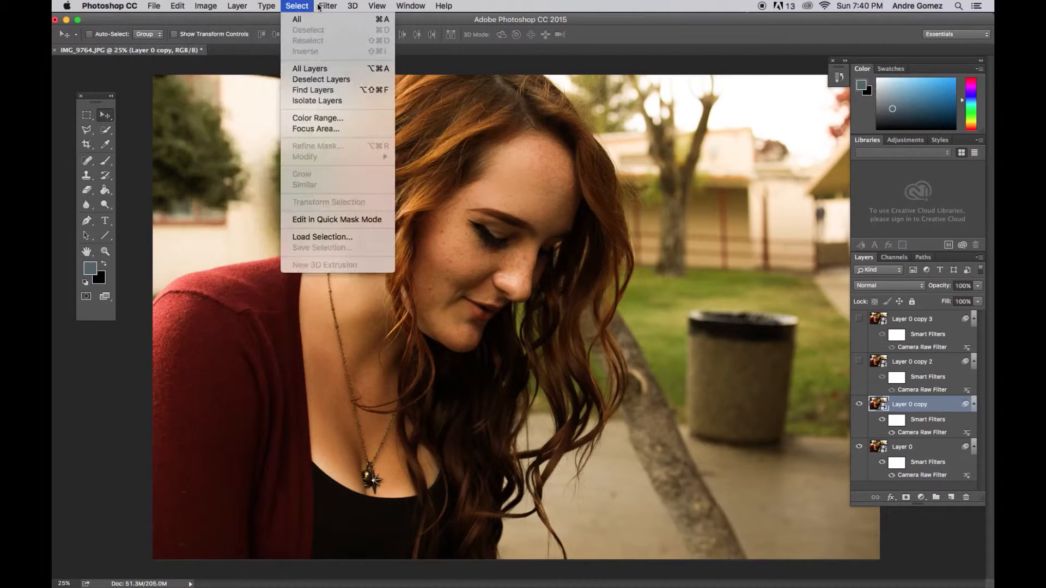
mouse_move(319, 8)
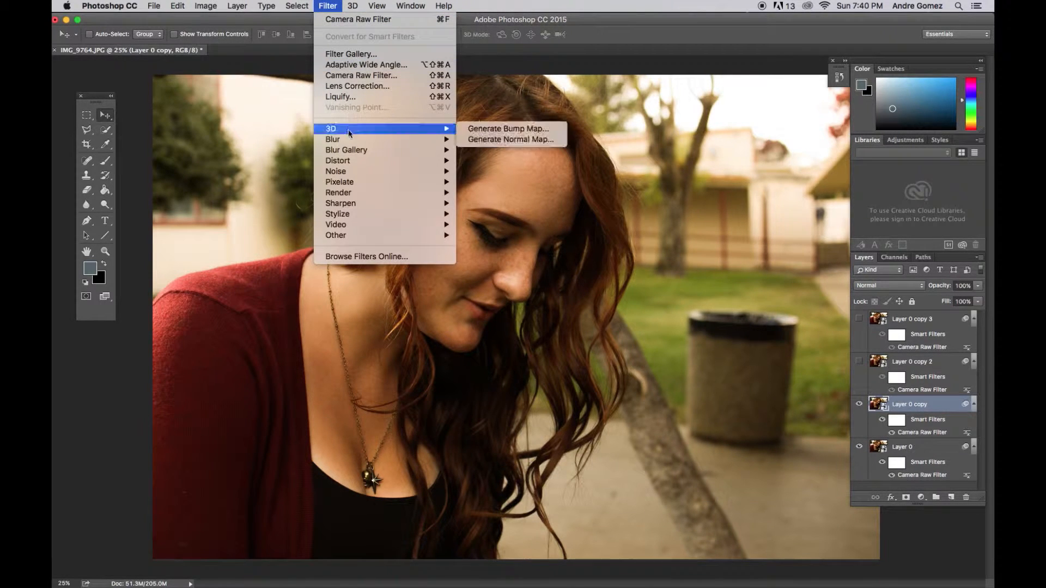
mouse_move(352, 147)
mouse_move(371, 192)
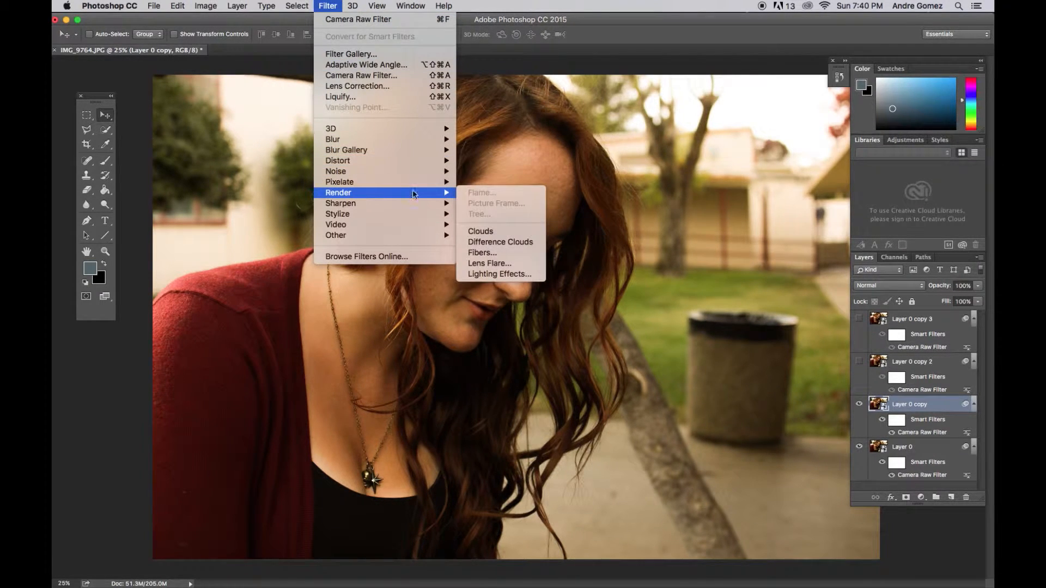
click(499, 262)
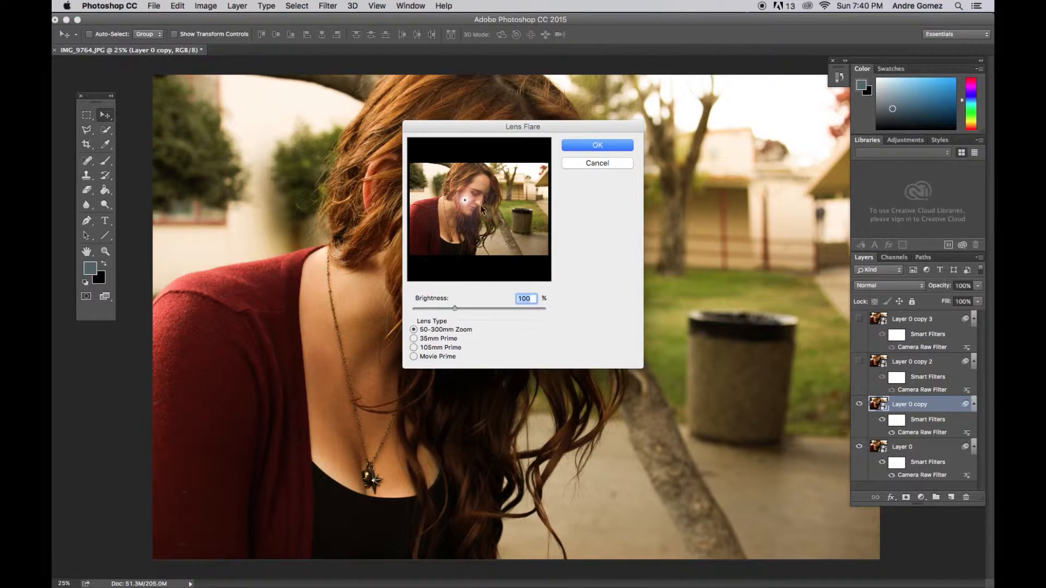
drag(465, 200, 399, 159)
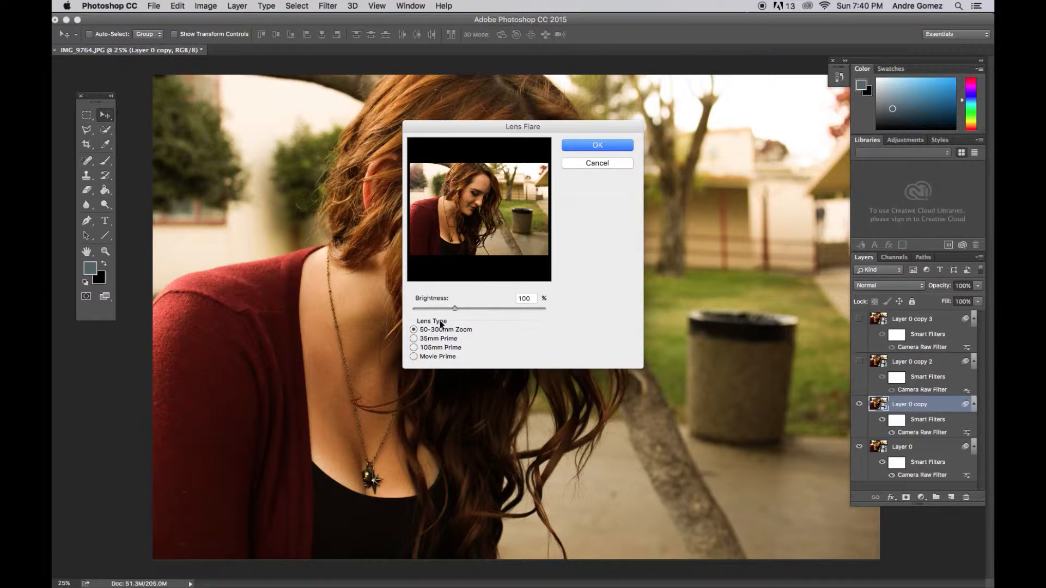
drag(455, 309, 483, 309)
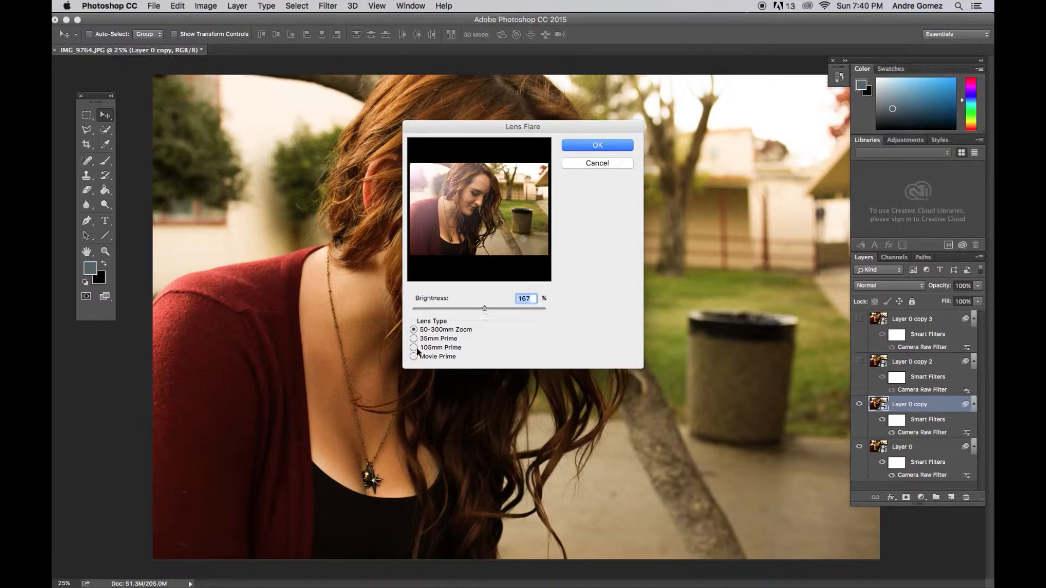
drag(483, 308, 489, 308)
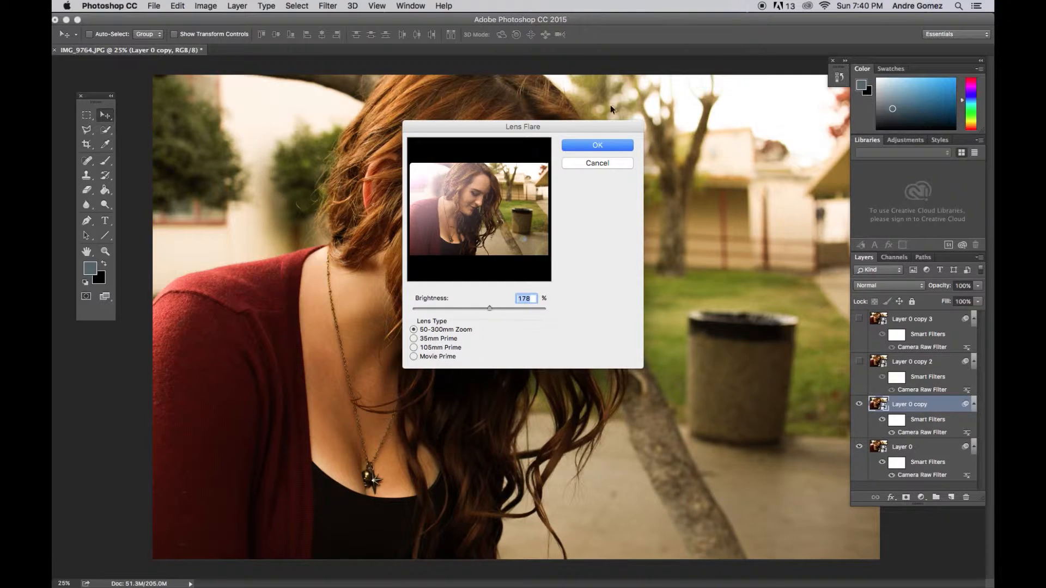
click(599, 145)
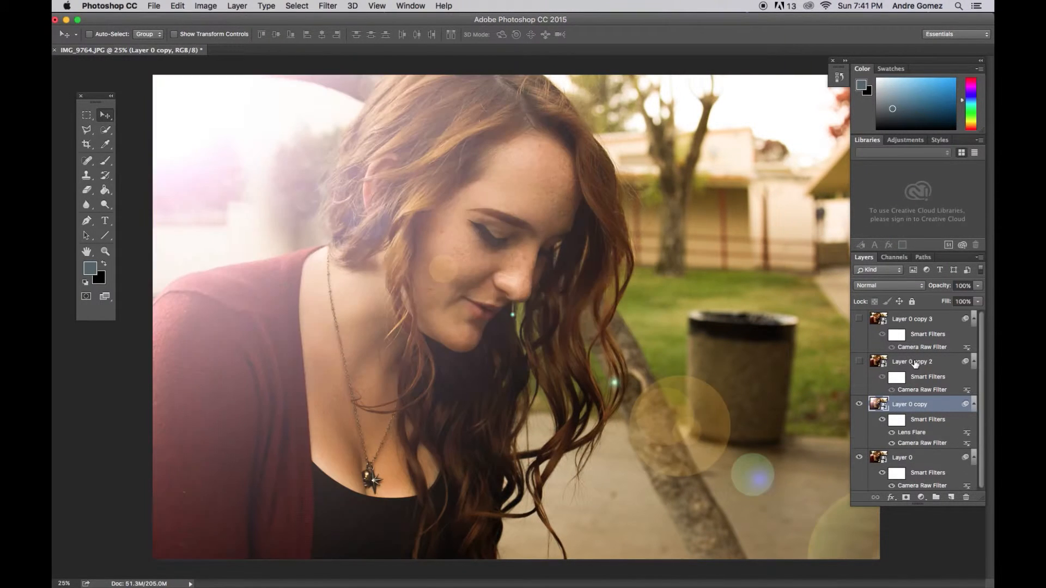
Show Layer 0 copy 2 and apply a 35mm Prime Lens Flare at 178% brightness to it.
click(895, 361)
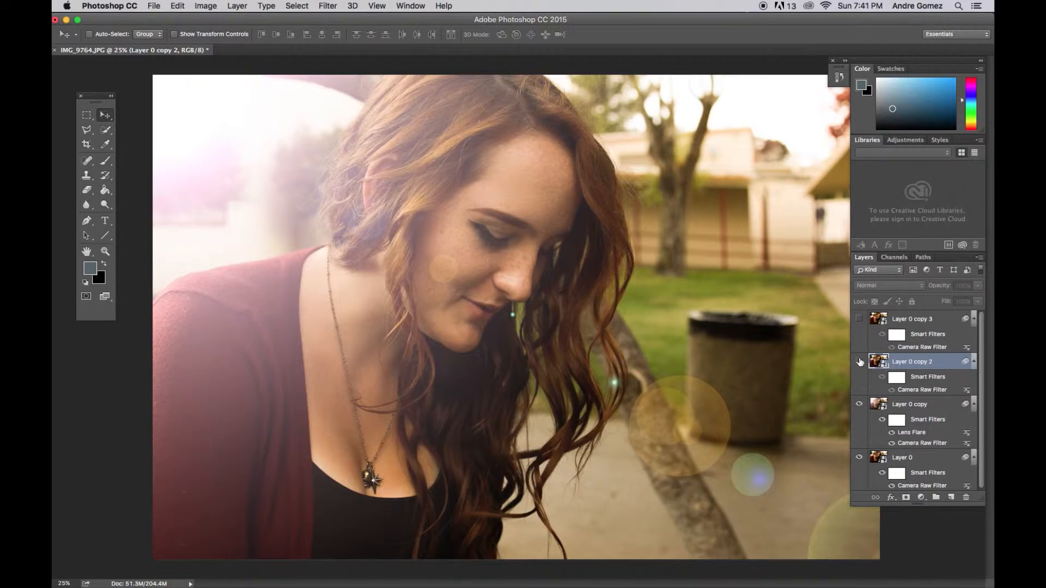
click(859, 362)
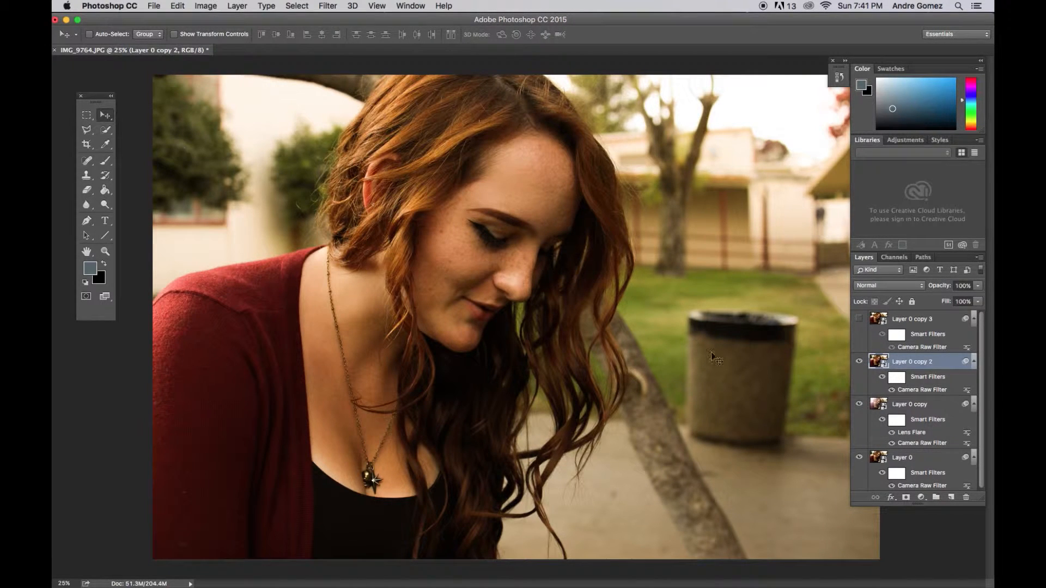
click(859, 361)
click(860, 361)
click(334, 6)
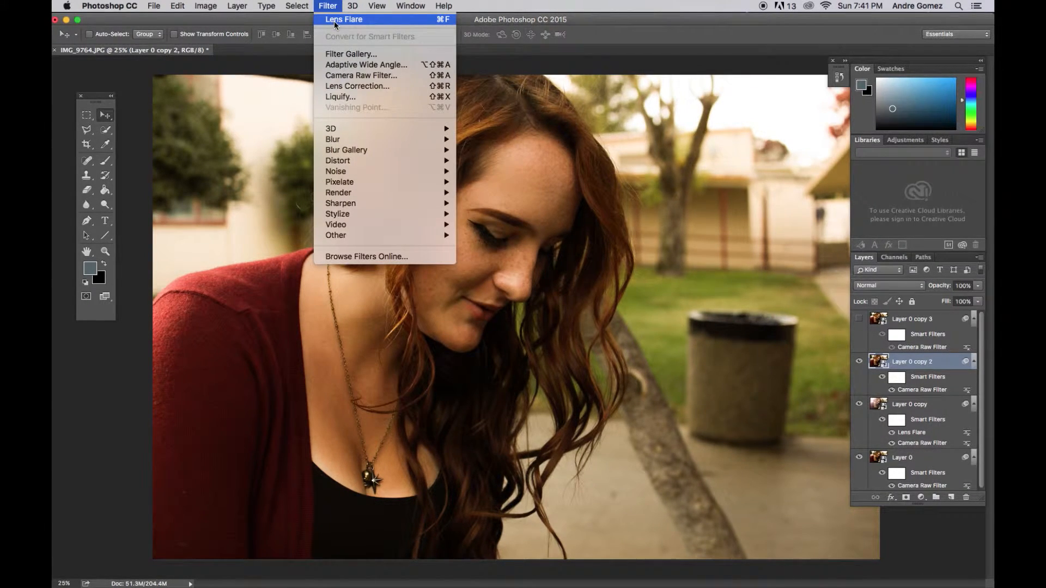
click(334, 21)
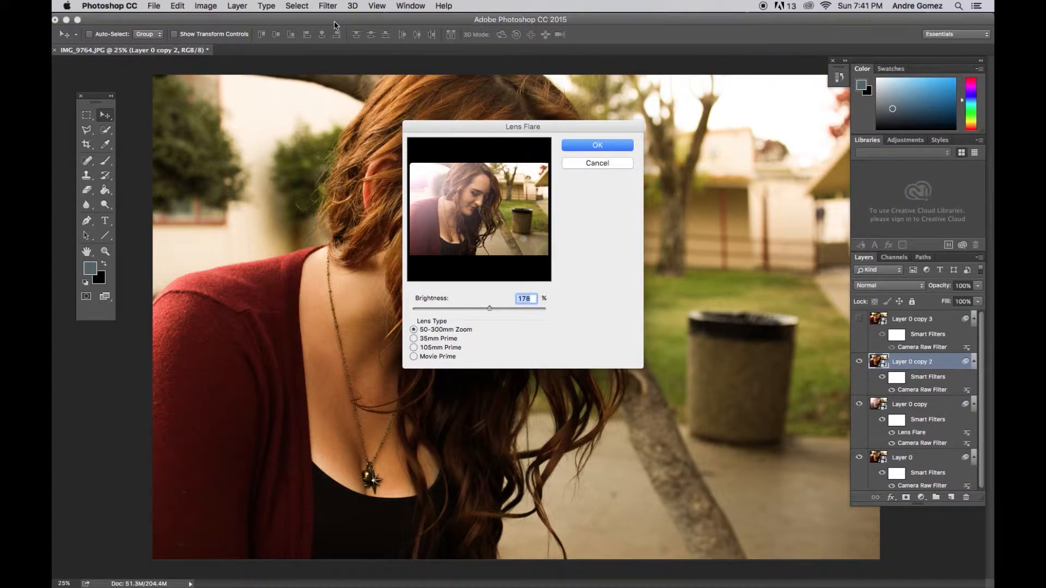
click(414, 339)
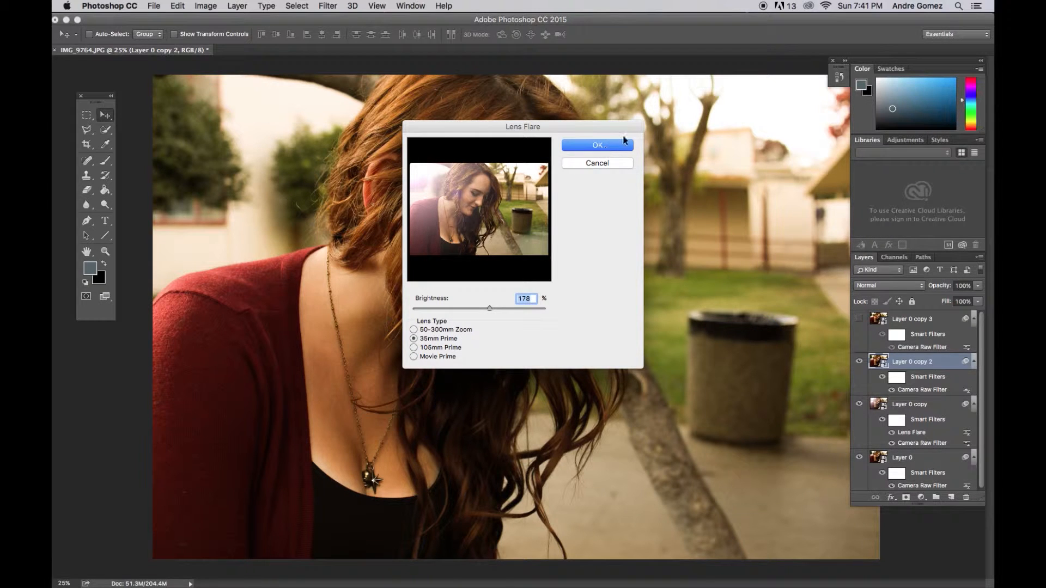
click(610, 147)
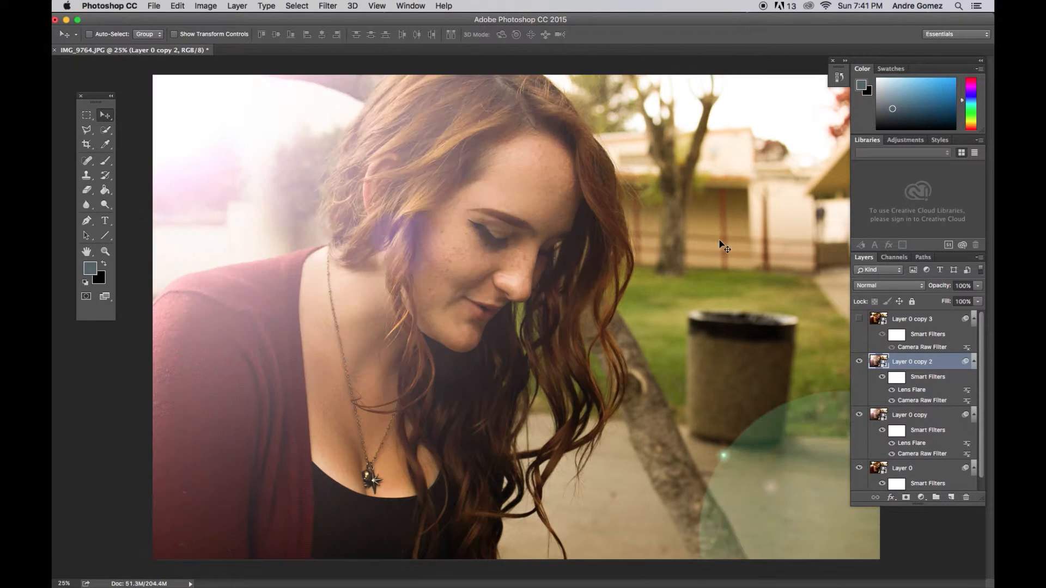
Show Layer 0 copy 3 and apply a Movie Prime Lens Flare at 178% brightness to it.
click(859, 319)
click(895, 320)
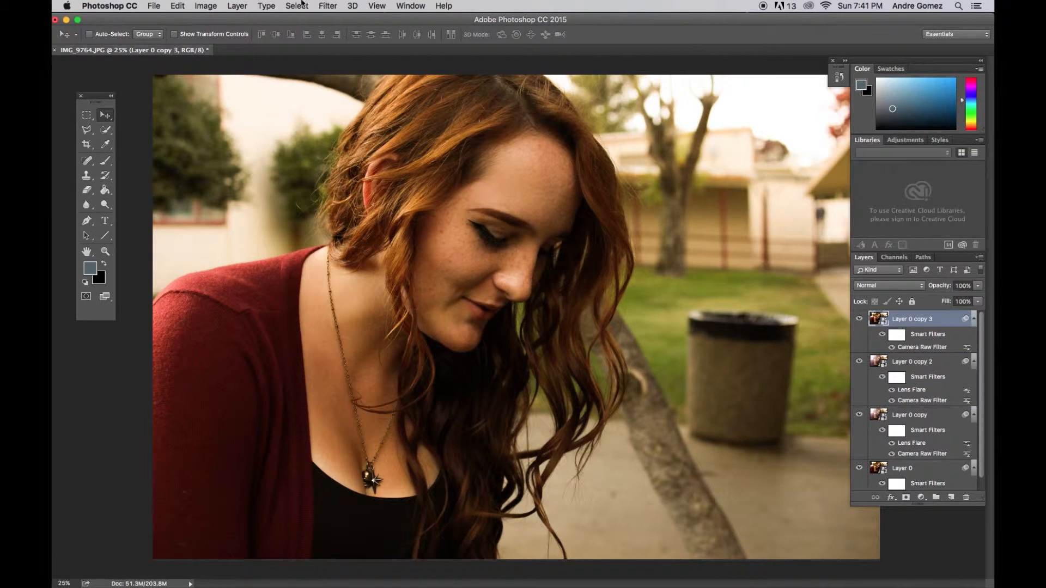
click(328, 5)
click(360, 19)
click(414, 357)
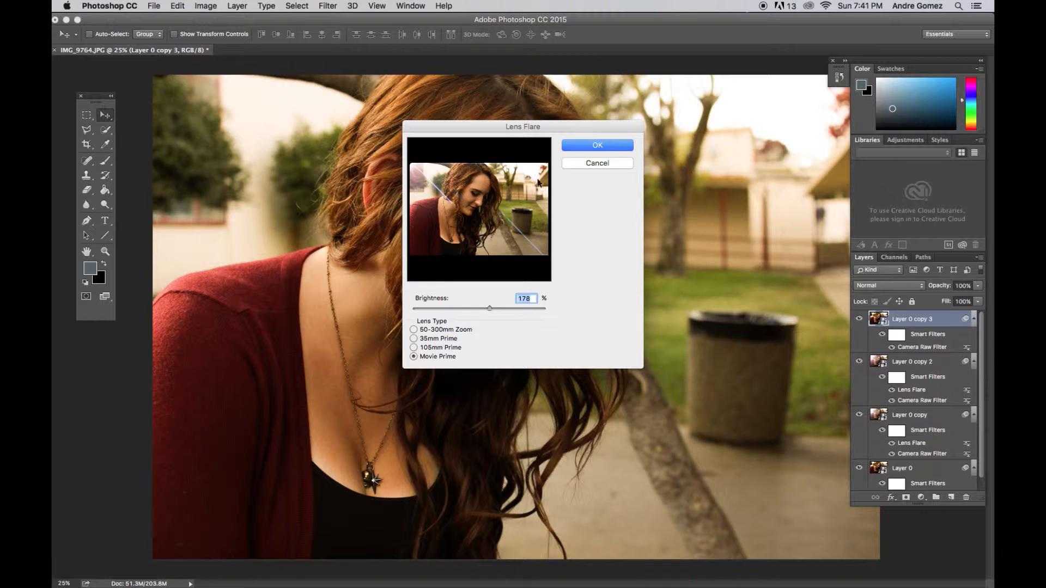
click(597, 146)
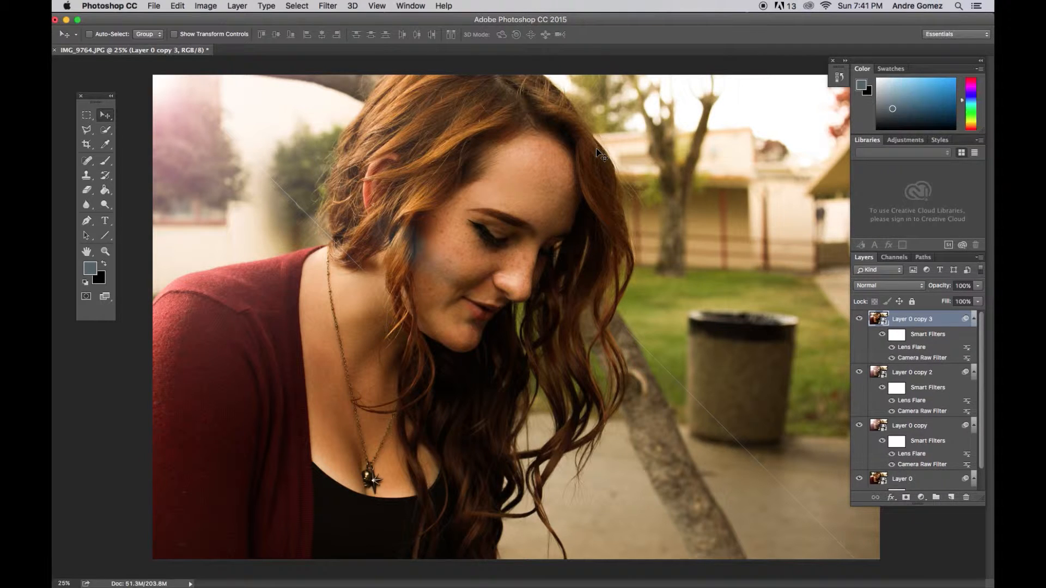
Lower the opacity of Layer 0 copy 3 to 47% and of Layer 0 copy 2 to 36%.
click(978, 287)
drag(978, 295, 951, 300)
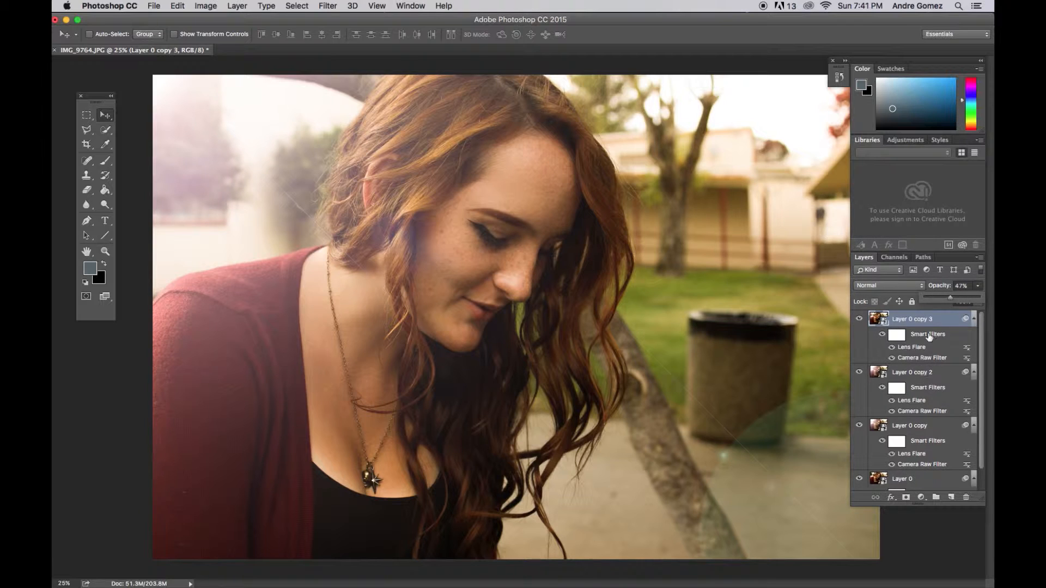
click(931, 377)
click(932, 376)
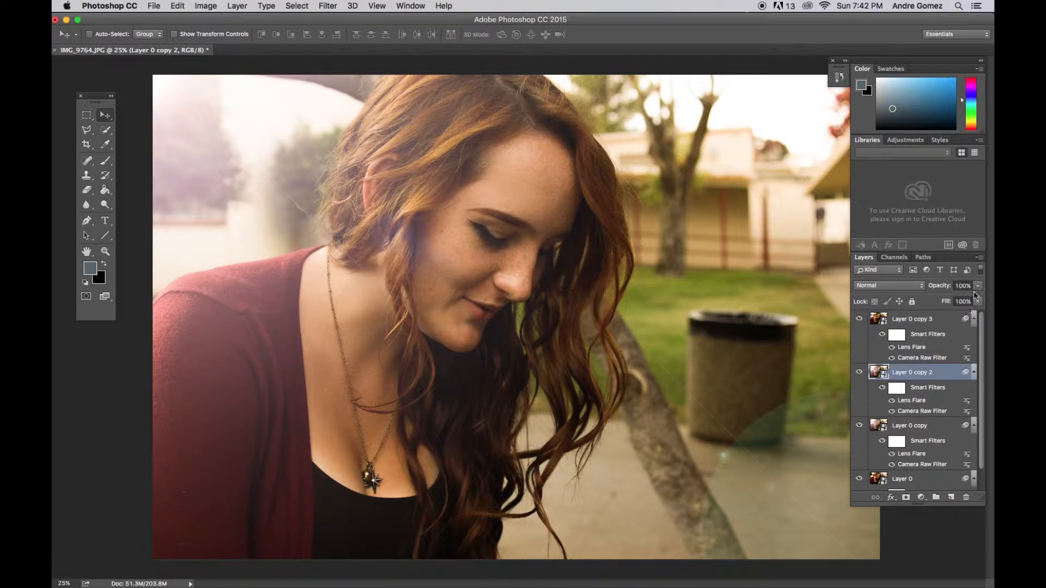
click(978, 285)
drag(964, 301, 944, 301)
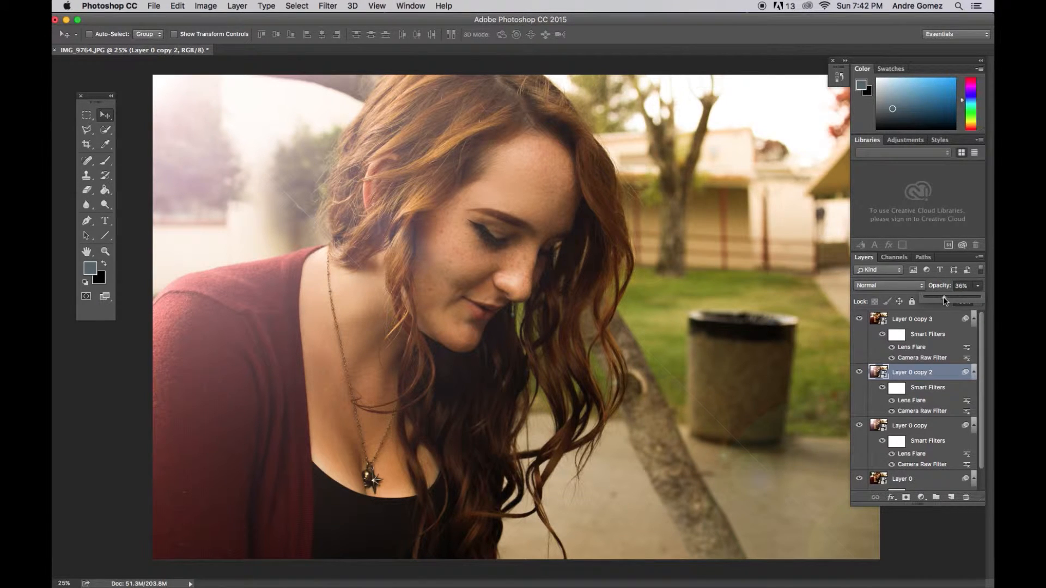
Lower the opacity of Layer 0 copy to 38% and select Layer 0 copy 3 again.
click(915, 428)
click(979, 286)
drag(979, 298, 948, 303)
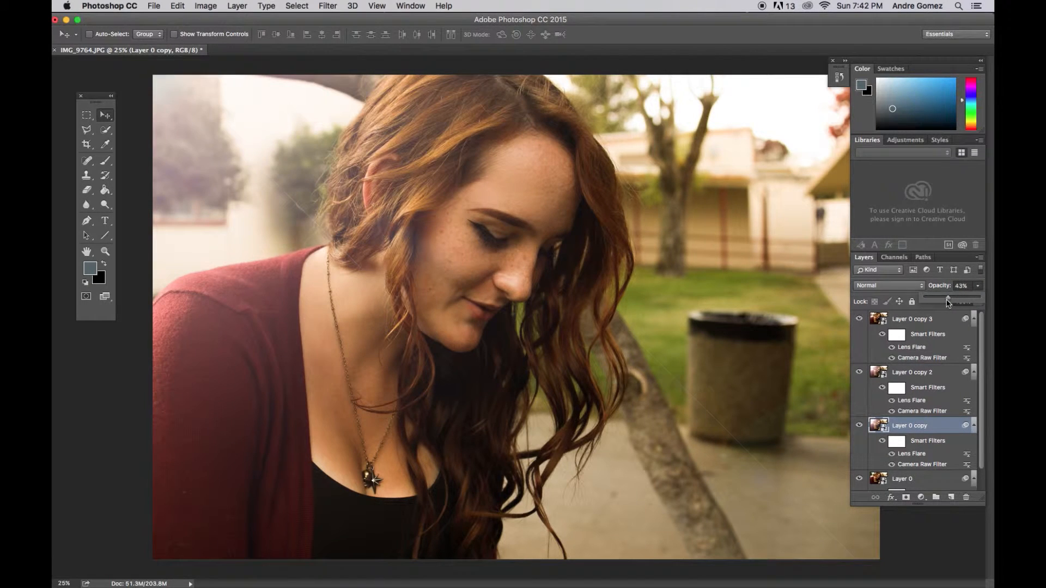
click(934, 323)
click(935, 321)
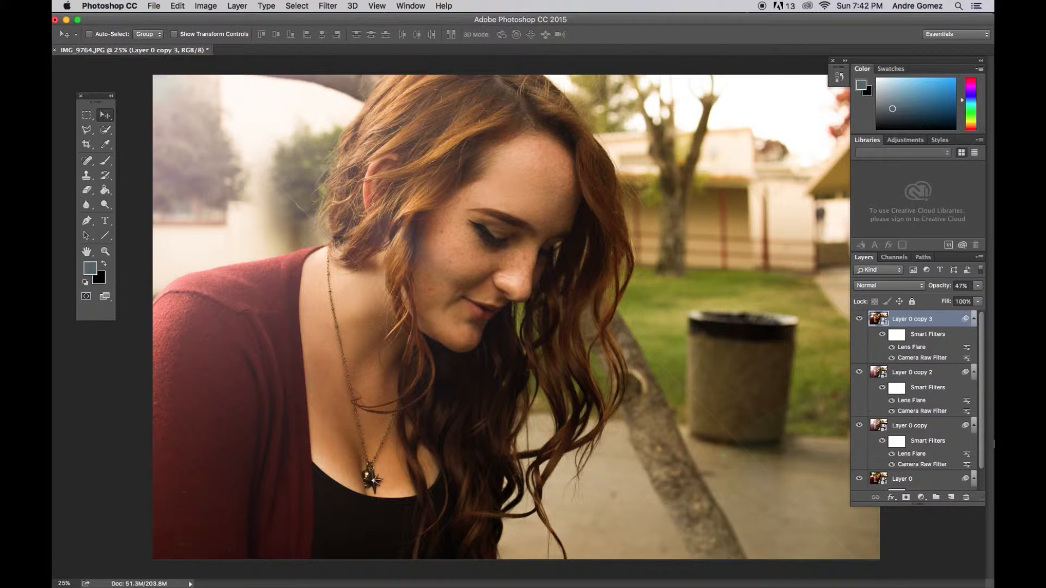
Retouch the smart filter mask of Layer 0 copy with the Brush, then return to the Move tool and select Layer 0 copy 3.
click(928, 434)
key(b)
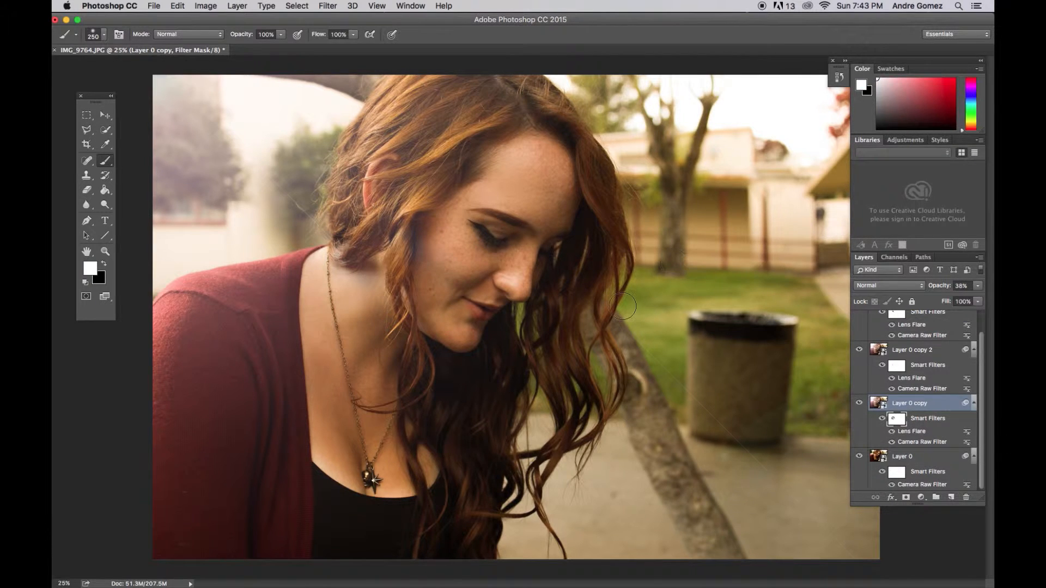
click(105, 115)
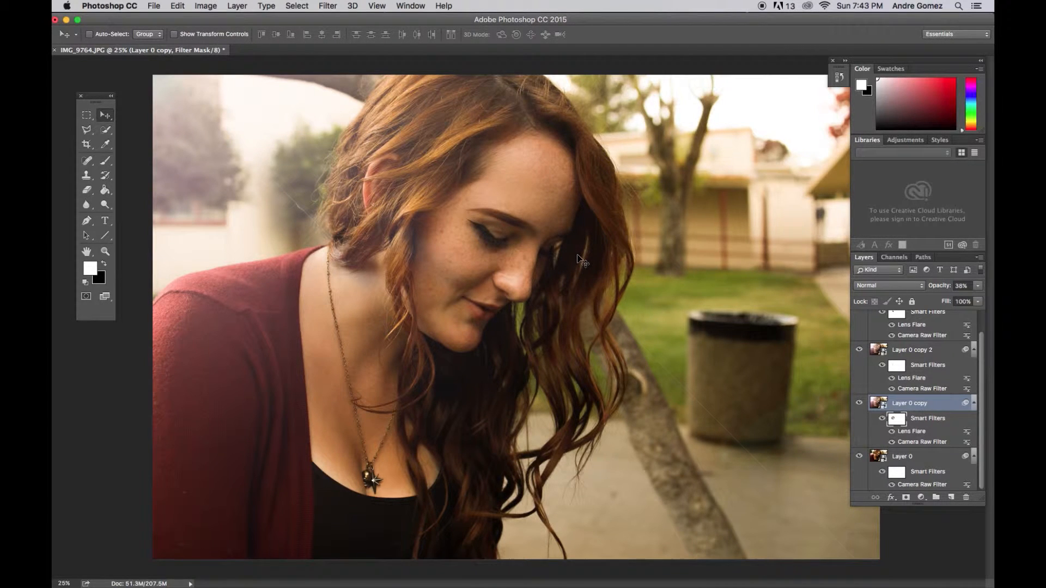
scroll(929, 338, up, 2)
click(910, 320)
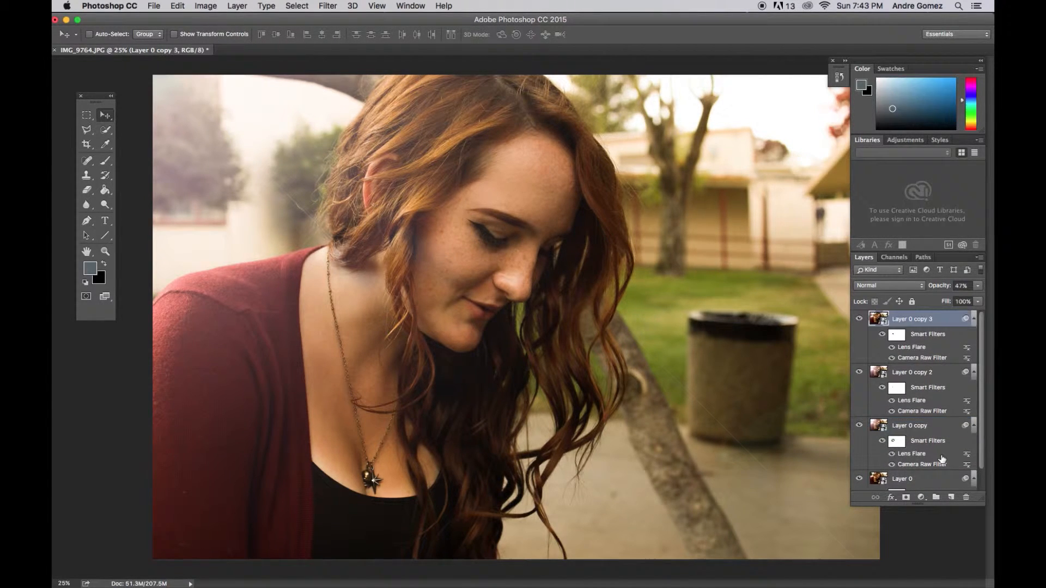
Add a new empty layer above Layer 0 copy 3 and open the brush settings with the Brush tool active.
click(951, 497)
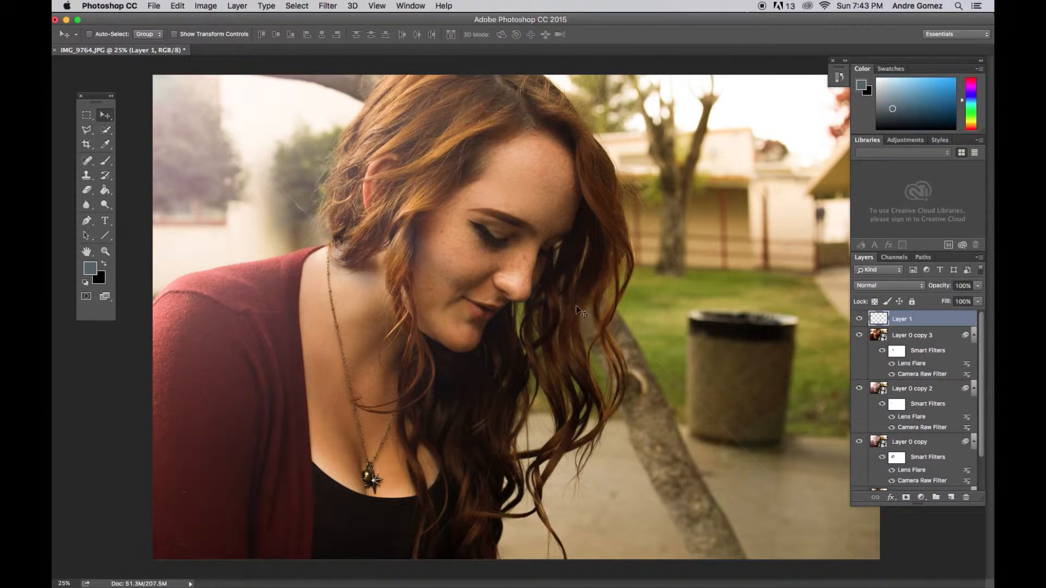
key(F5)
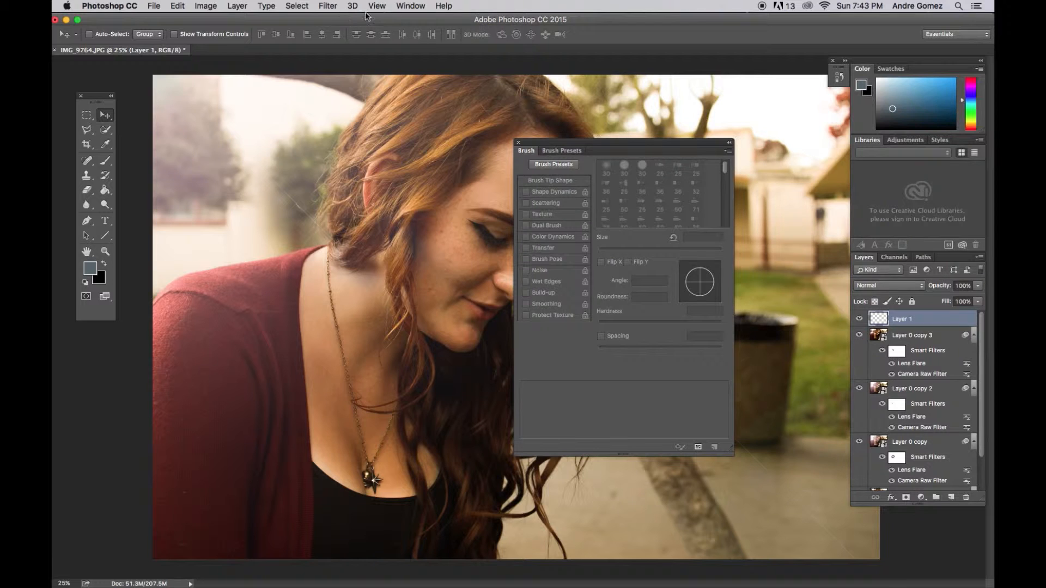
click(409, 6)
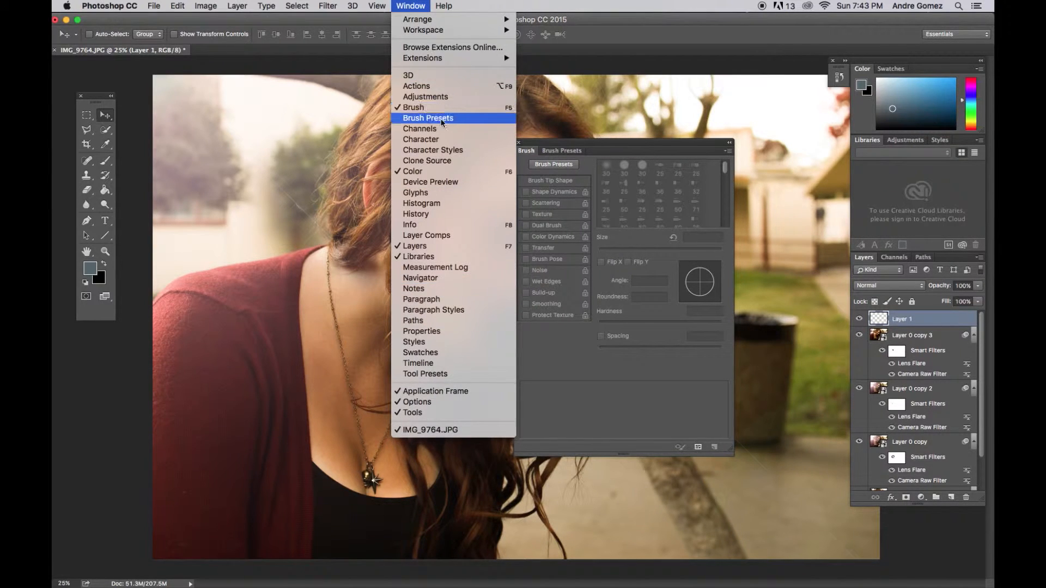
click(639, 156)
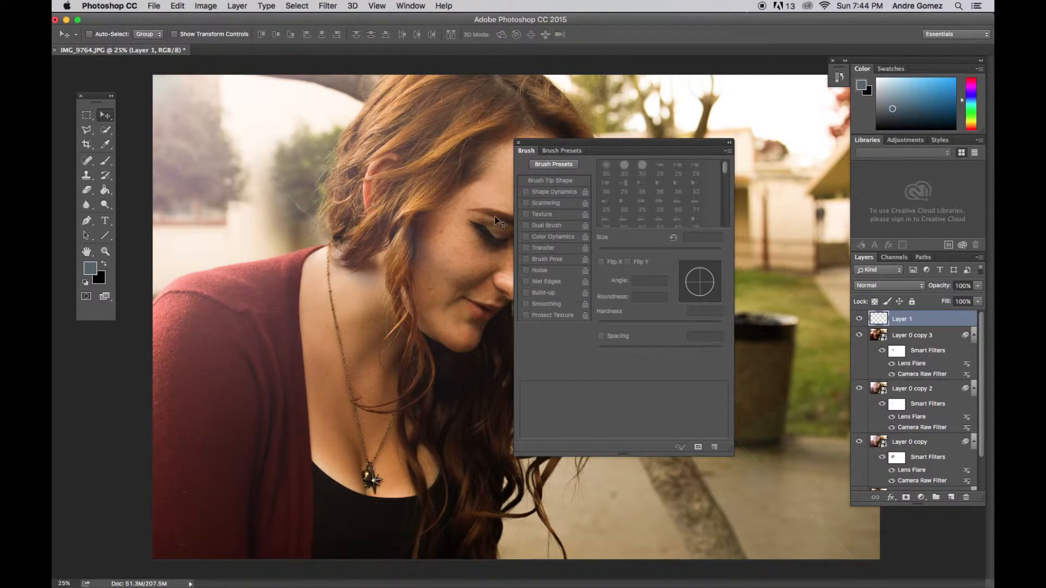
key(b)
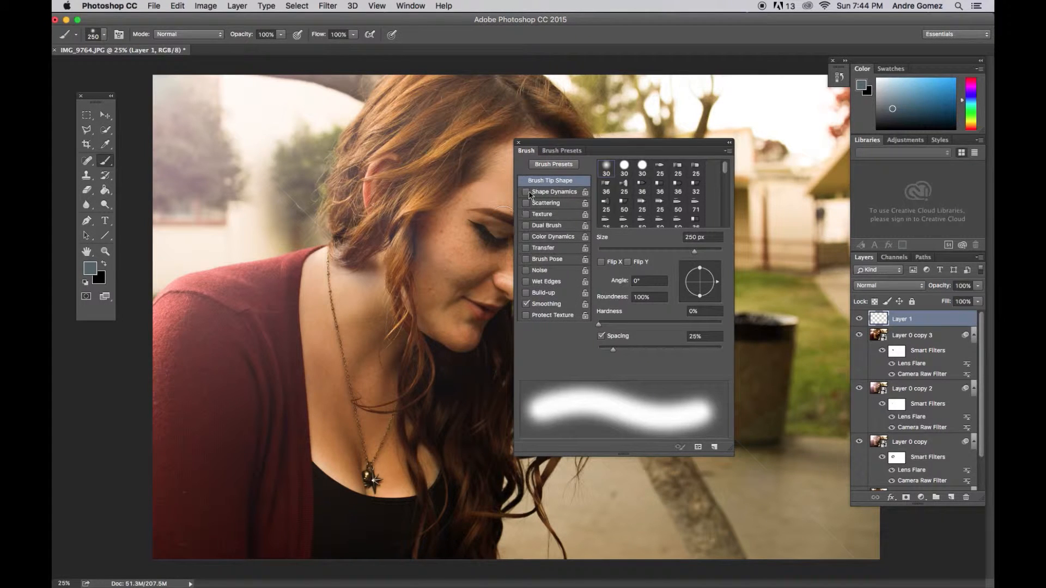
Enable Shape Dynamics and Scattering without Texture, and choose the 30 px hard round brush tip with 138% spacing.
click(526, 203)
click(527, 214)
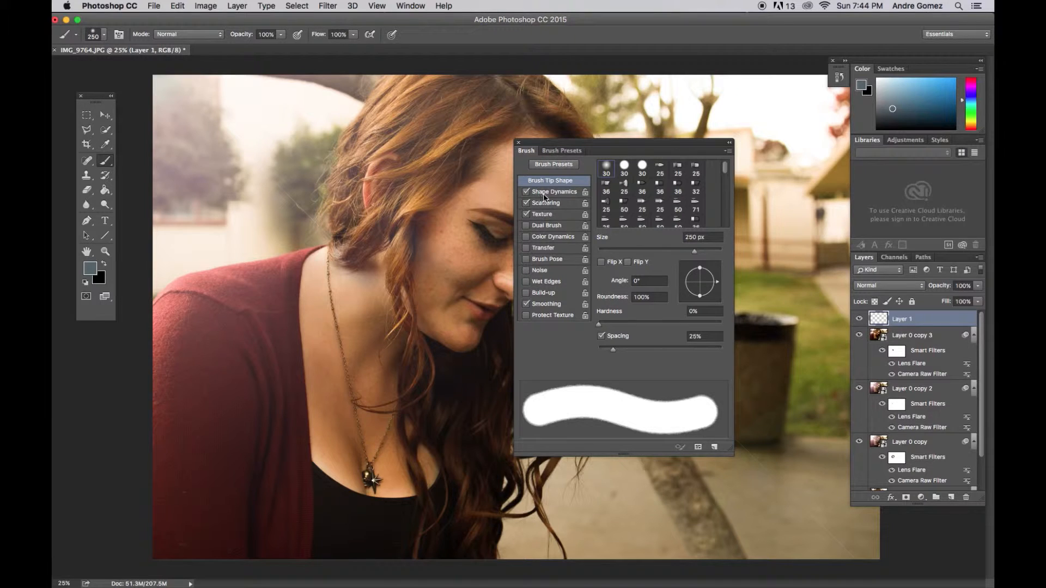
click(528, 215)
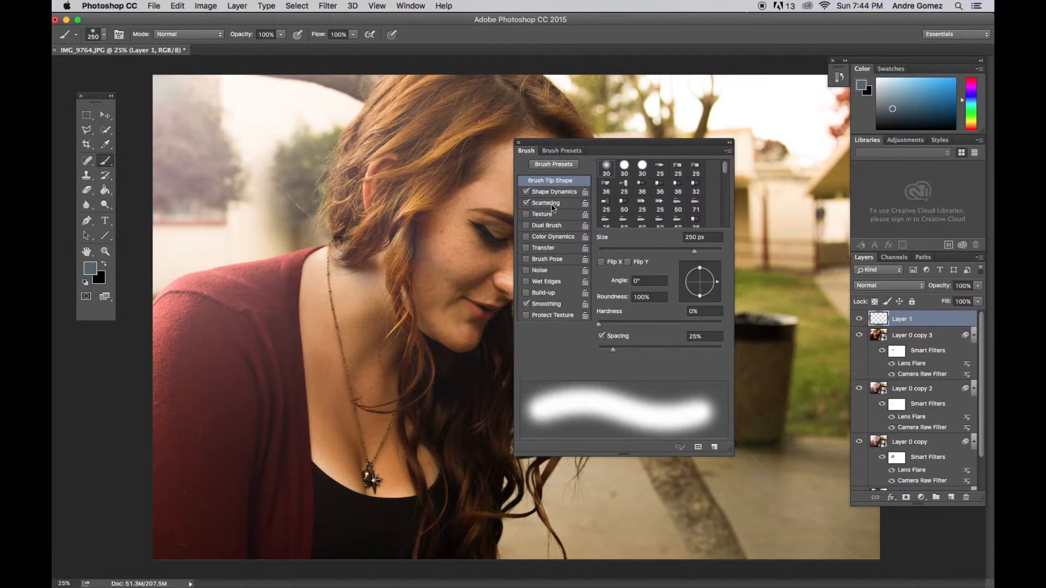
click(626, 171)
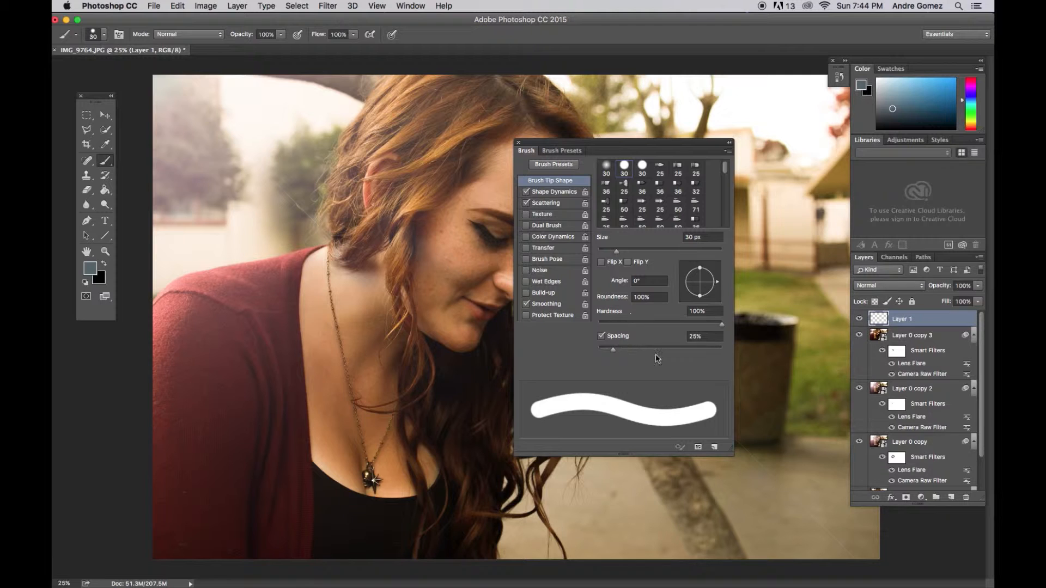
drag(613, 349, 672, 352)
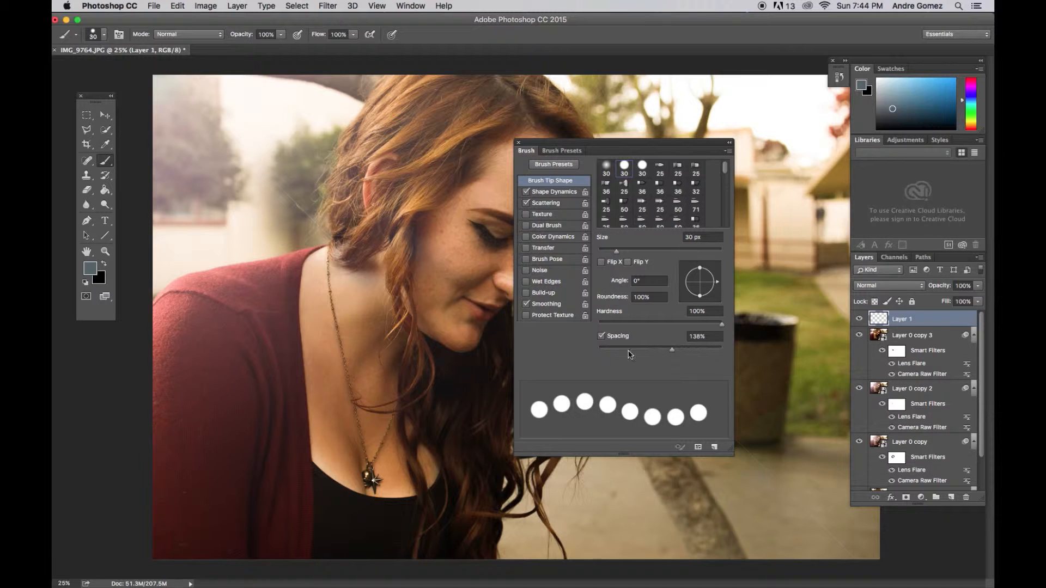
Set the brush's size jitter to 100% and its scatter to 1000% on both axes, then close the brush settings.
click(545, 196)
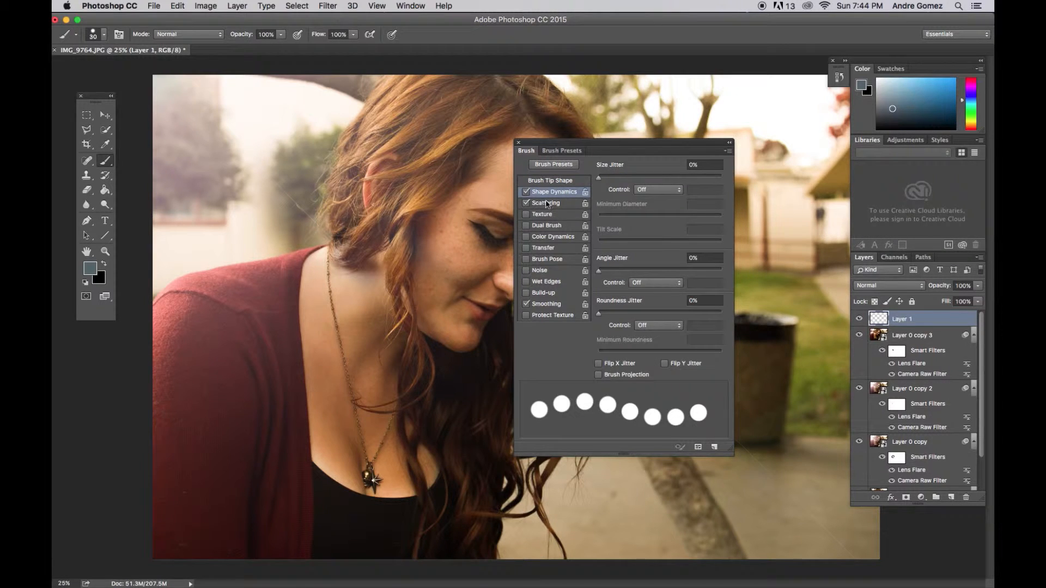
drag(601, 178, 726, 180)
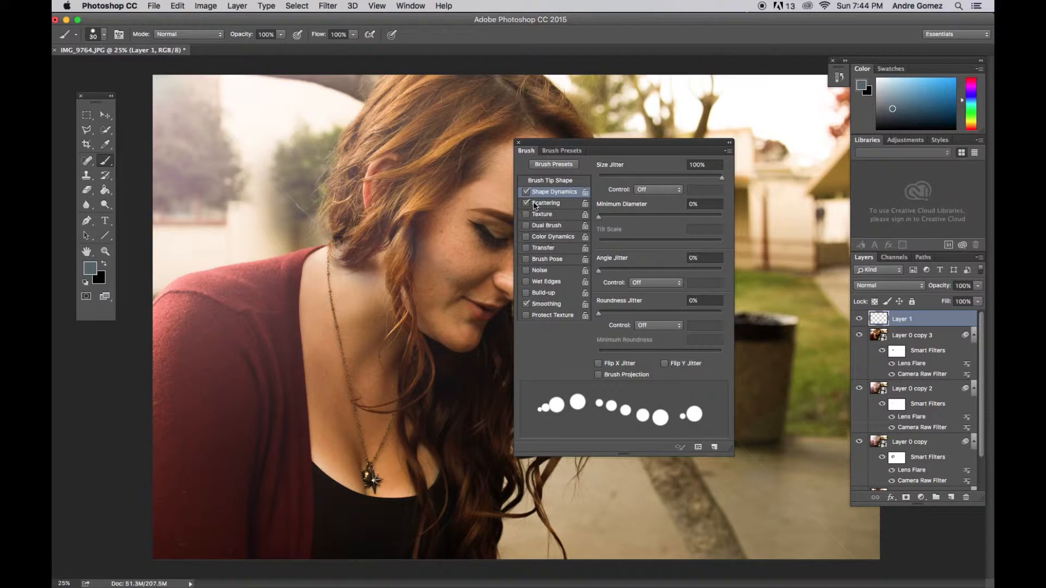
click(534, 206)
drag(598, 178, 698, 180)
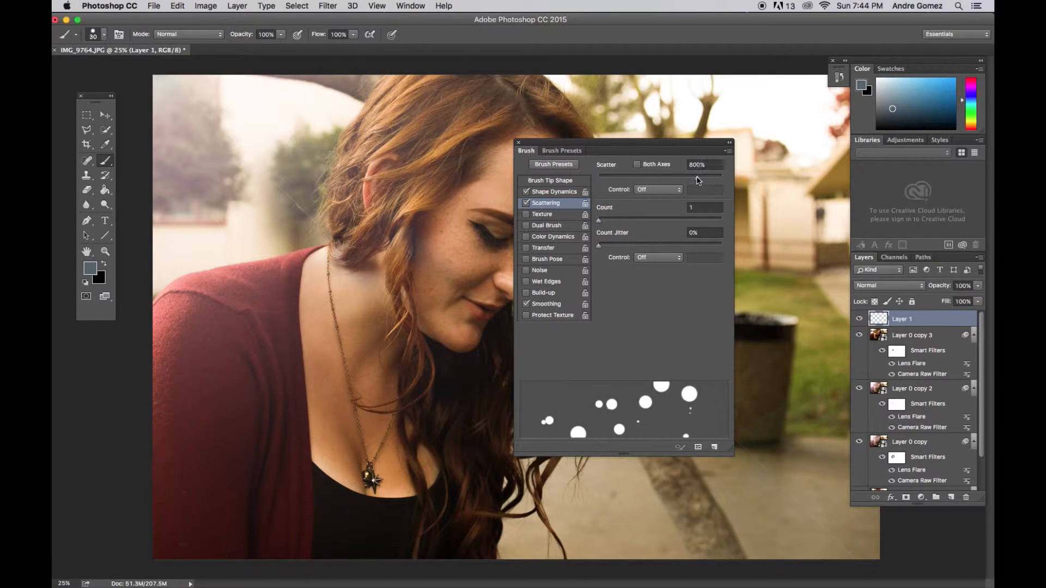
click(637, 165)
drag(697, 178, 706, 181)
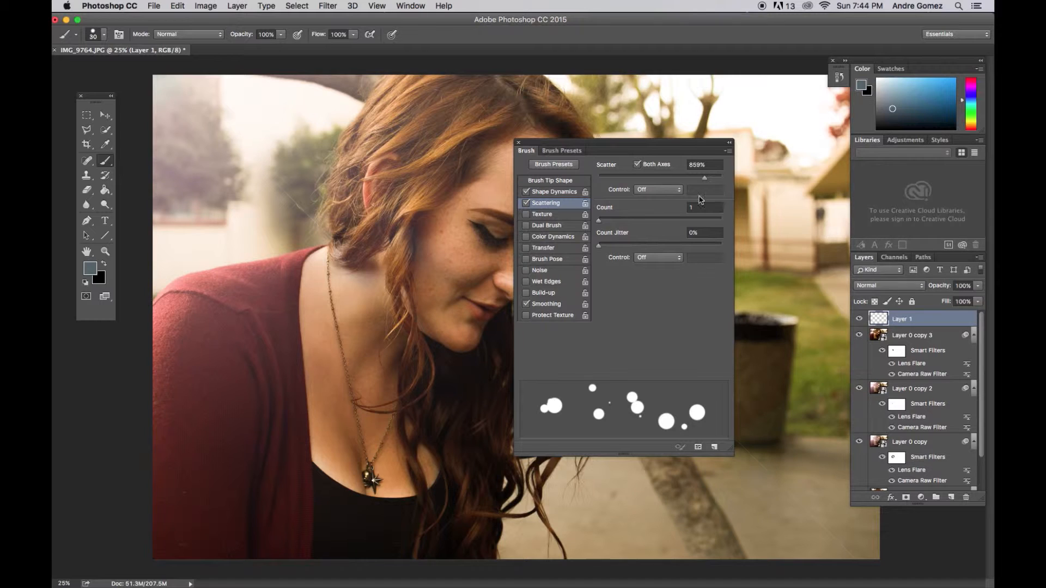
mouse_move(705, 178)
mouse_down()
mouse_move(642, 180)
mouse_move(739, 182)
mouse_up()
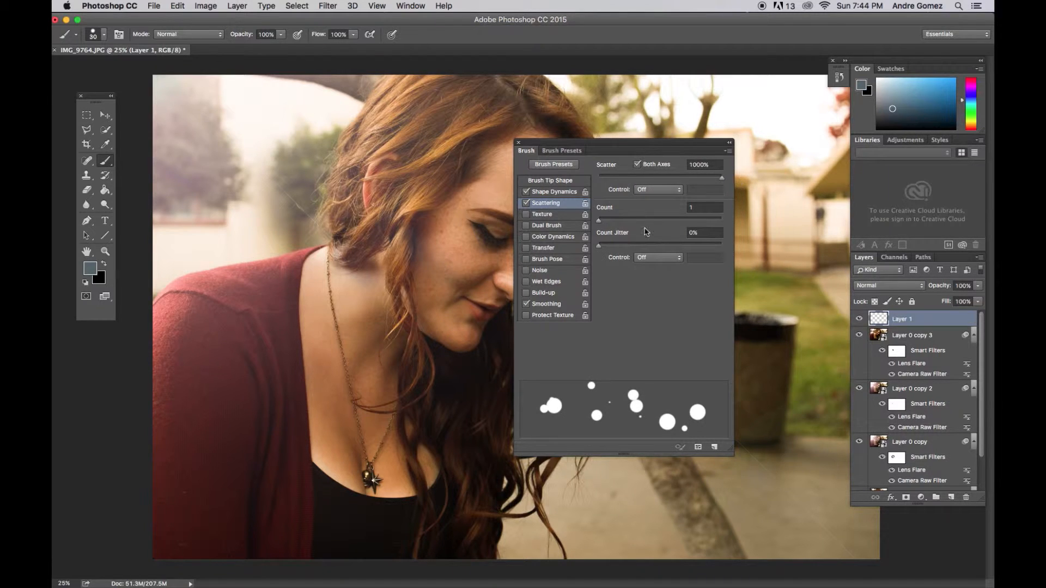
click(519, 142)
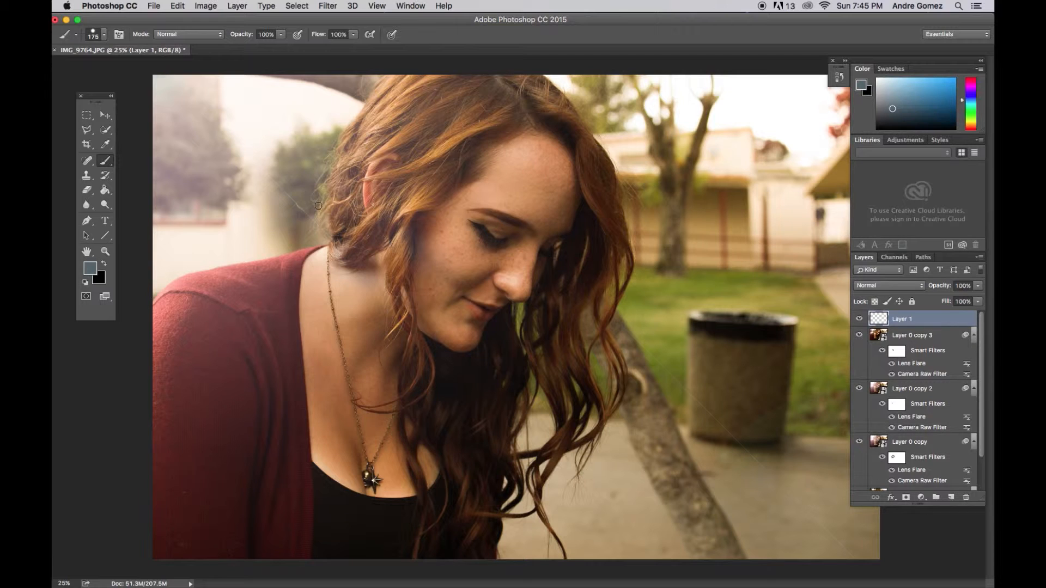
Enlarge the brush to 800 px and set the foreground color to white.
key(bracketright)
key(bracketright)
key(bracketright)
key(bracketright)
key(bracketright)
key(bracketright)
key(bracketright)
key(bracketright)
click(97, 270)
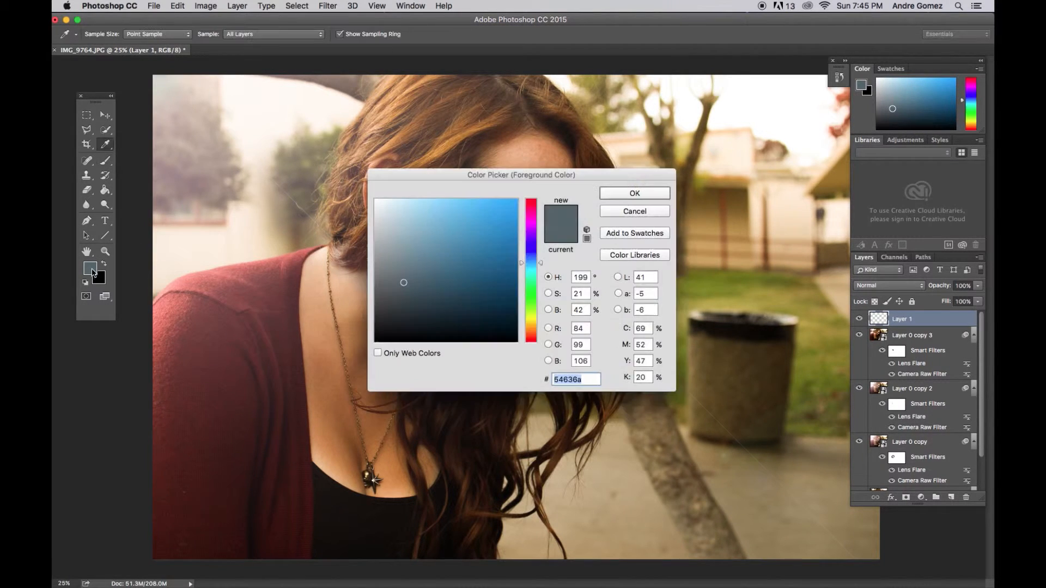
drag(381, 206, 368, 198)
click(608, 193)
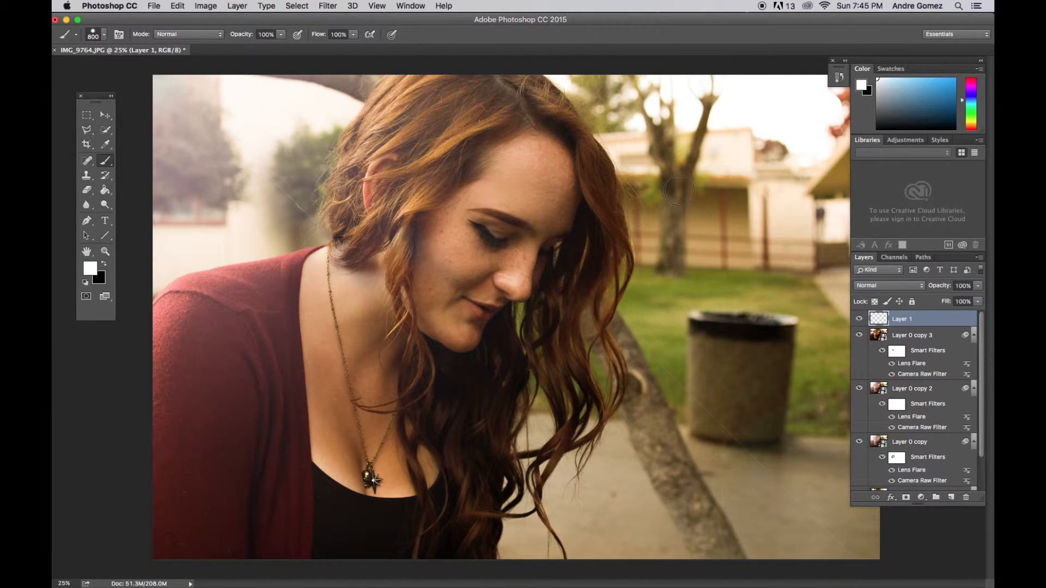
Stamp nine white circles of varying size across the portrait and background on Layer 1.
click(697, 184)
click(587, 328)
click(288, 144)
click(314, 182)
click(207, 251)
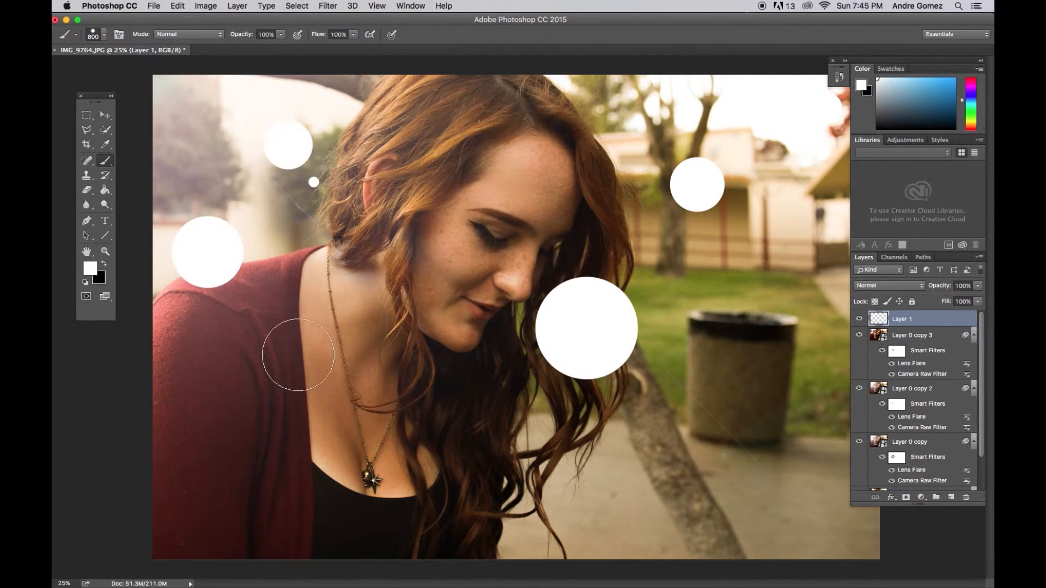
click(366, 281)
click(397, 449)
click(371, 379)
click(725, 545)
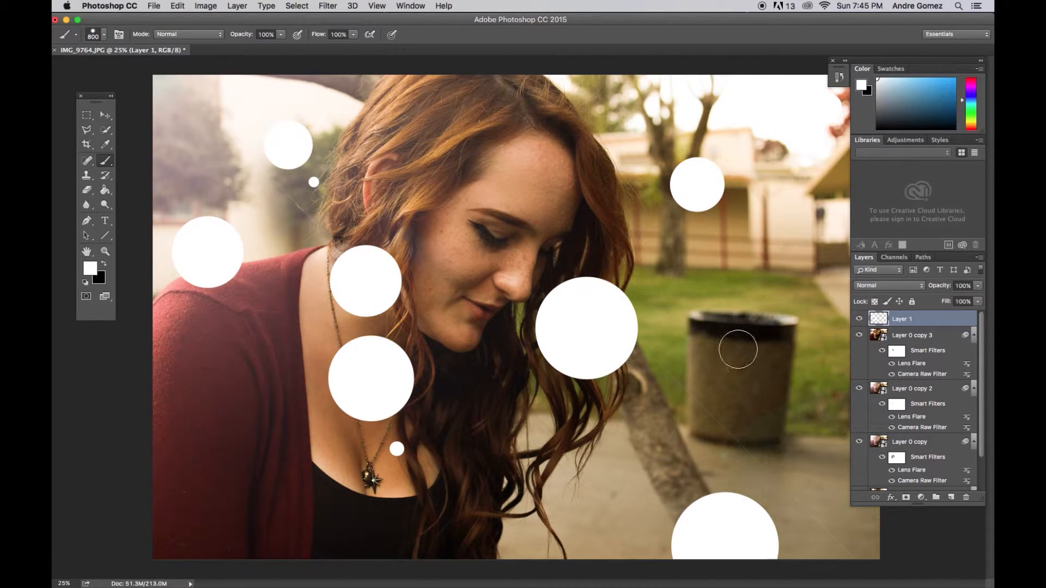
Add a new layer and paint small scattered white dots over the background with an 80 px brush.
click(952, 498)
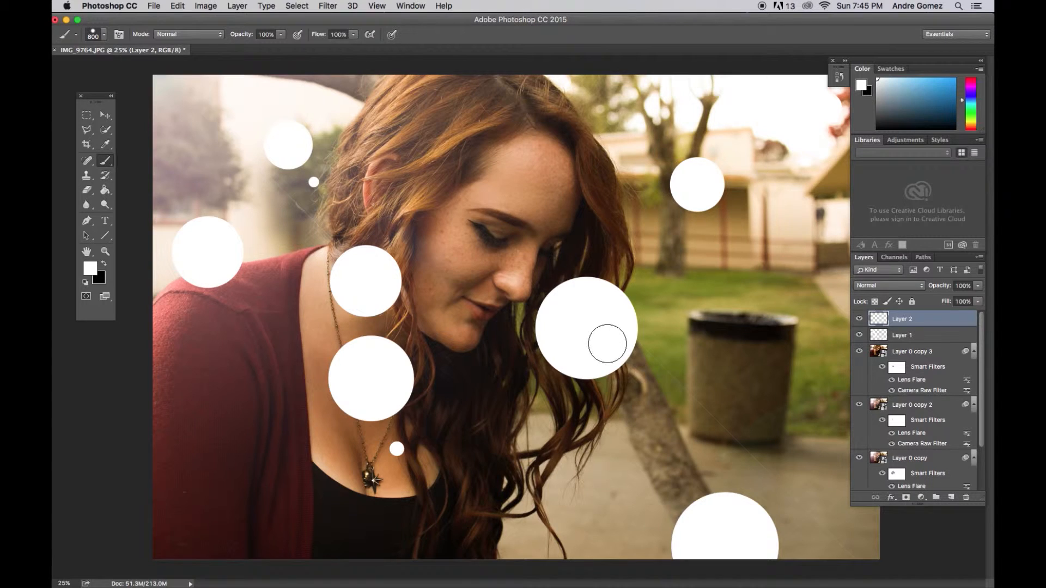
key(bracketleft)
key(bracketleft)
key(bracketleft)
key(bracketleft)
key(bracketleft)
key(bracketleft)
key(bracketleft)
key(bracketleft)
drag(759, 300, 767, 164)
mouse_move(643, 136)
mouse_down()
mouse_move(811, 316)
mouse_move(784, 403)
mouse_move(641, 482)
mouse_move(610, 463)
mouse_up()
drag(552, 537, 649, 528)
mouse_move(830, 535)
mouse_down()
mouse_move(785, 327)
mouse_move(763, 299)
mouse_move(692, 314)
mouse_move(597, 428)
mouse_up()
mouse_move(348, 177)
mouse_down()
mouse_move(255, 175)
mouse_move(199, 128)
mouse_move(168, 59)
mouse_move(184, 140)
mouse_move(259, 90)
mouse_move(335, 65)
mouse_up()
drag(170, 235, 162, 278)
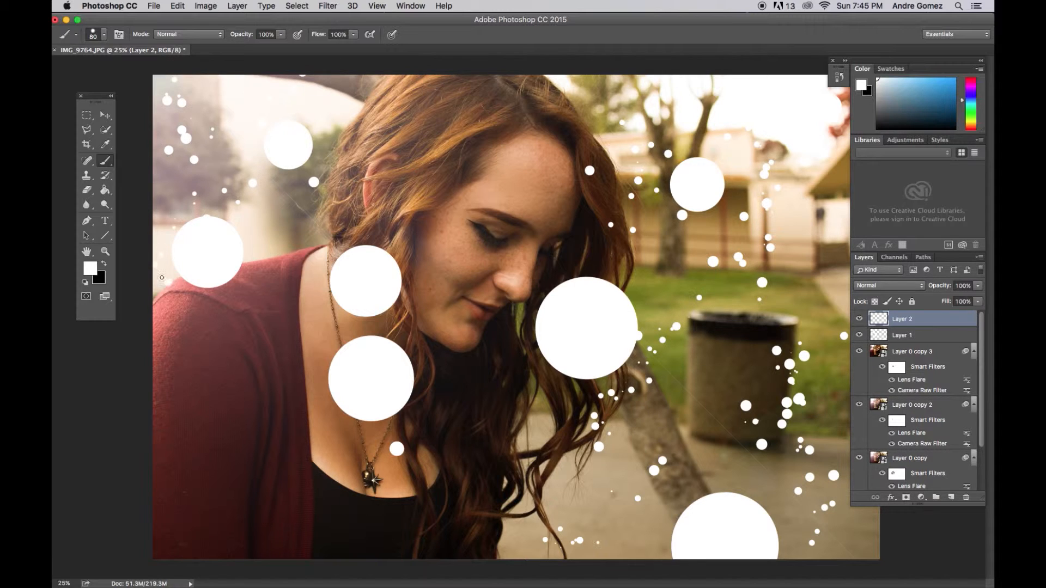
drag(235, 125, 223, 173)
mouse_move(707, 109)
mouse_down()
mouse_move(791, 96)
mouse_move(823, 144)
mouse_move(832, 394)
mouse_up()
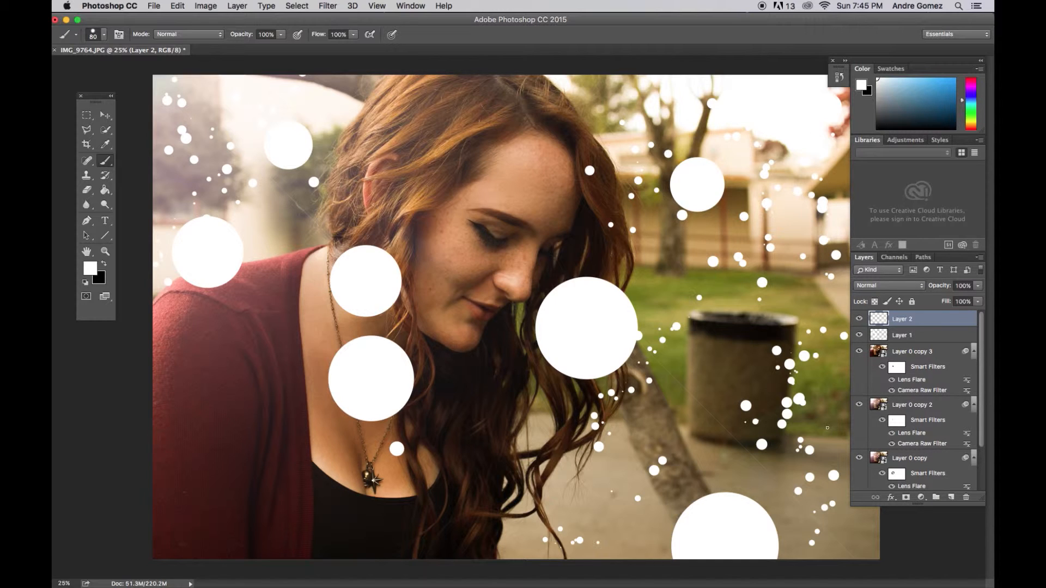
mouse_move(859, 536)
mouse_down()
mouse_move(884, 563)
mouse_move(856, 568)
mouse_up()
Try scaling the small dots down to 36%, cancel the transform and delete Layer 2.
key(ctrl+t)
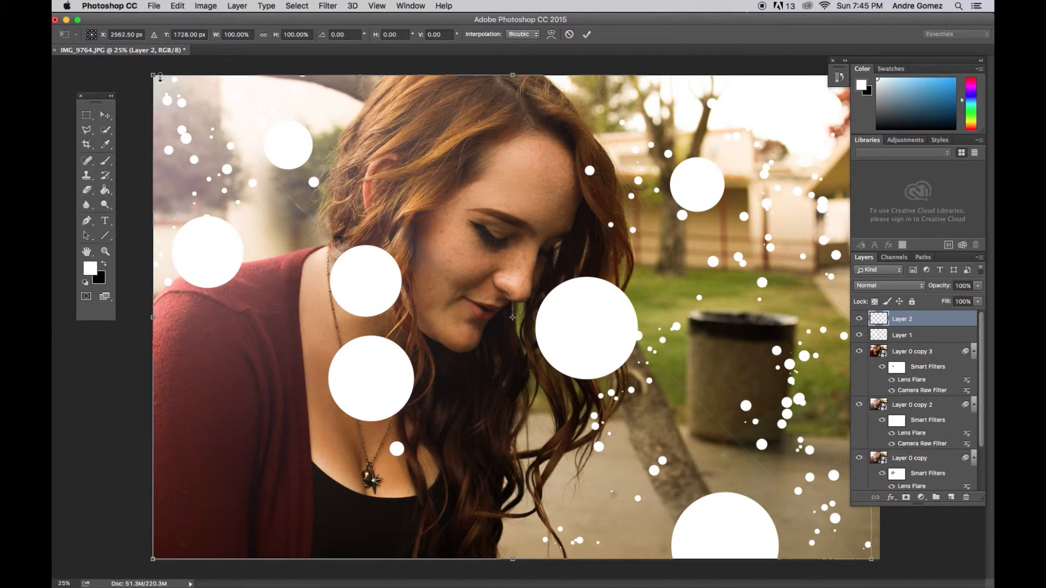
drag(154, 76, 613, 385)
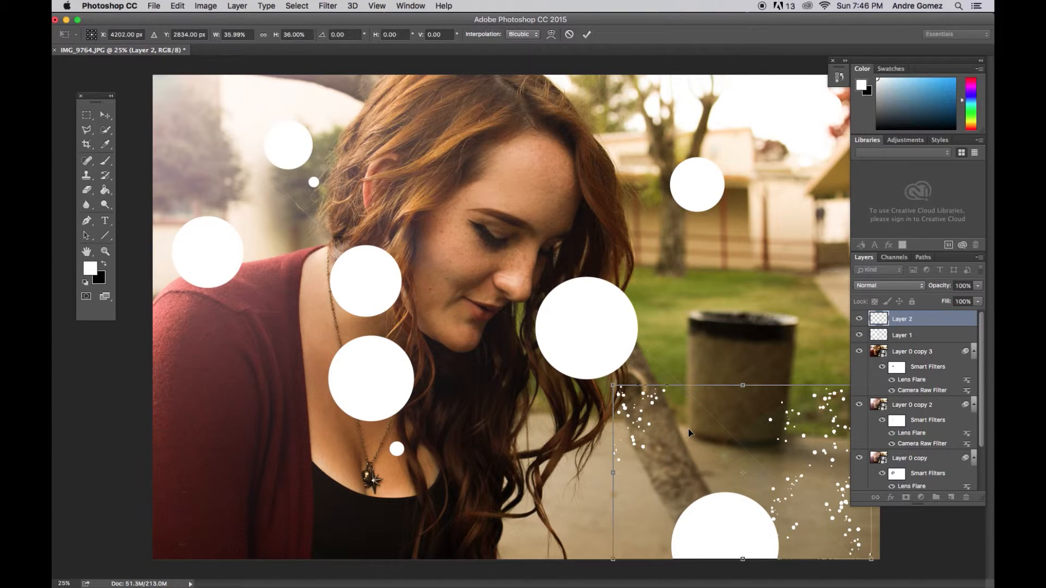
key(super+z)
key(Escape)
key(b)
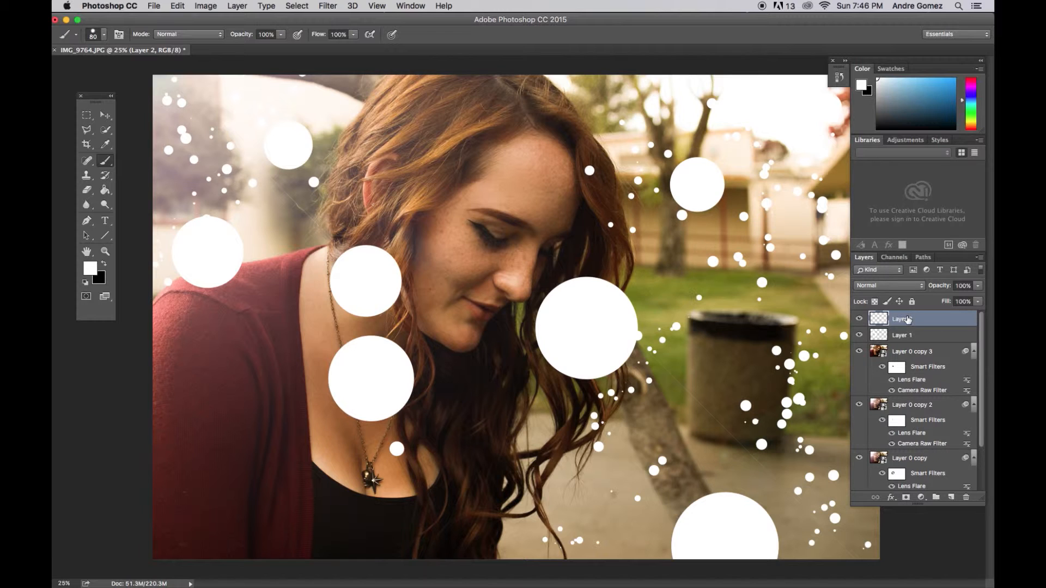
drag(907, 320, 965, 496)
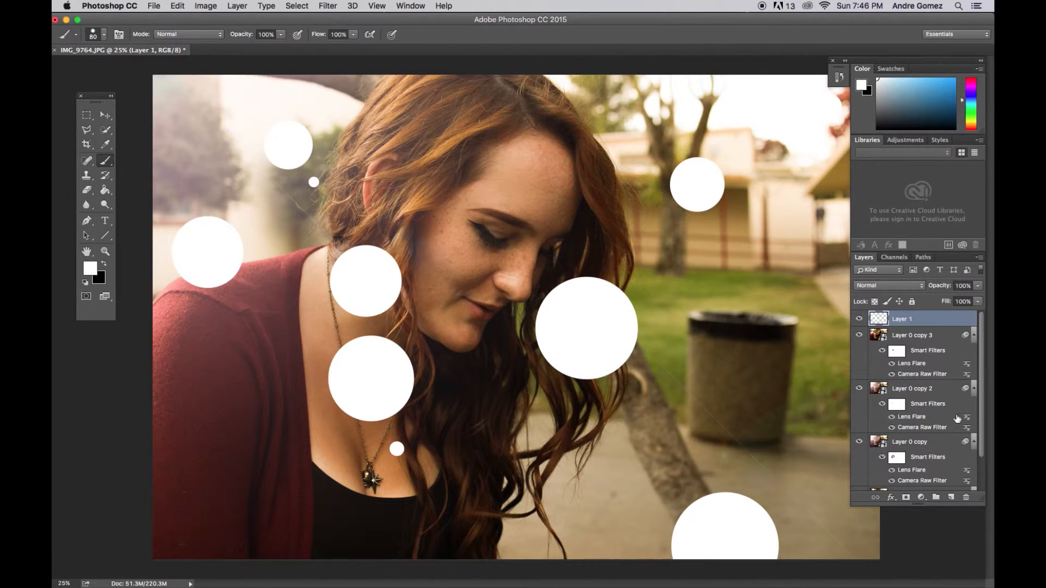
Create a new layer above Layer 1, try tiny white dots with a 15 px brush and undo those strokes.
click(955, 495)
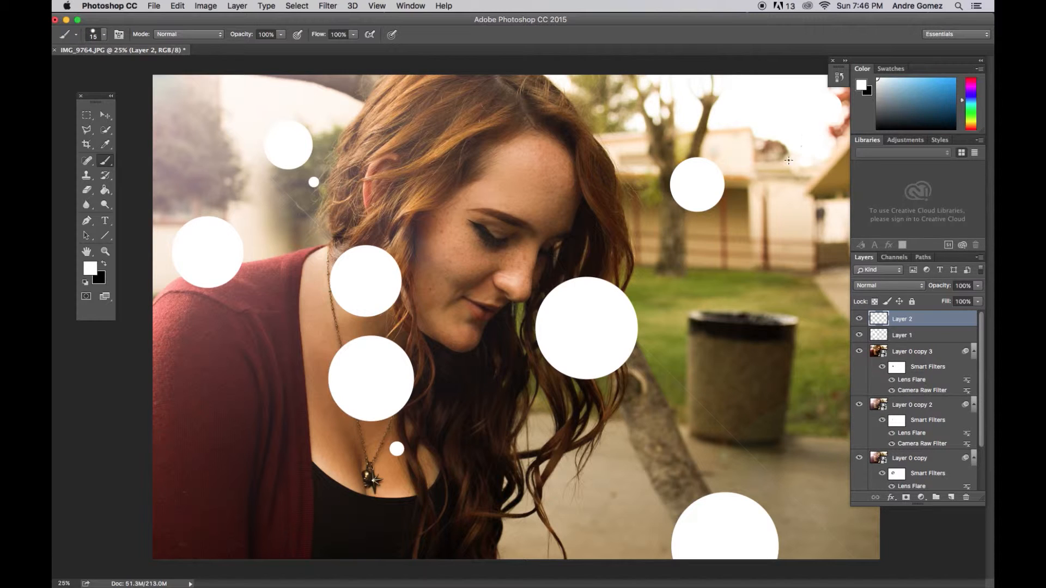
drag(758, 317, 766, 428)
drag(594, 522, 665, 373)
mouse_move(798, 457)
mouse_down()
mouse_move(858, 547)
mouse_move(820, 361)
mouse_up()
key(alt+super+z)
key(alt+super+z)
key(alt+super+z)
key(alt+super+z)
Increase the brush tip spacing to 716% and close the brush settings.
key(F5)
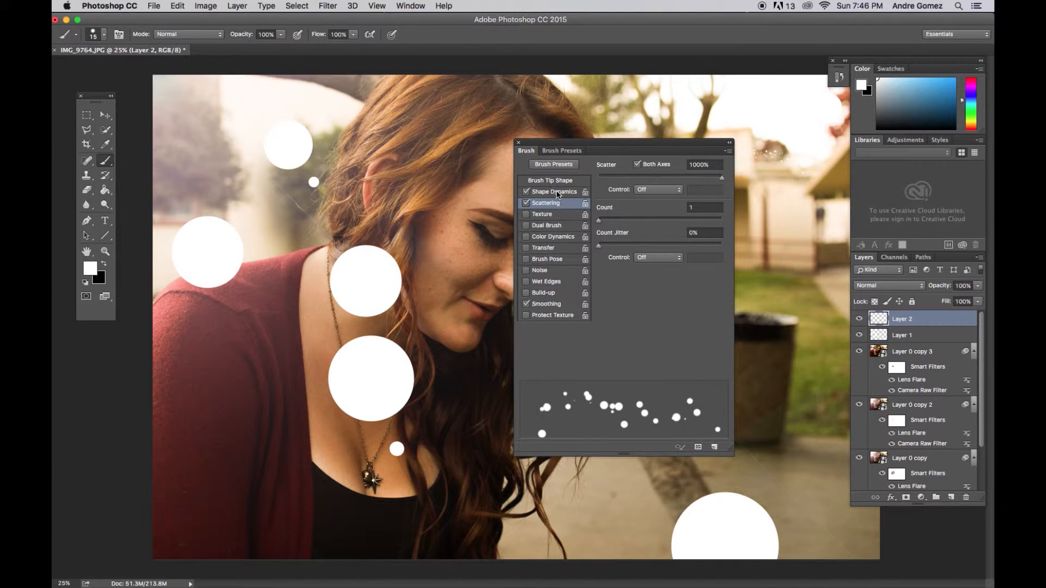
click(558, 181)
mouse_move(671, 350)
mouse_down()
mouse_move(733, 353)
mouse_move(714, 353)
mouse_up()
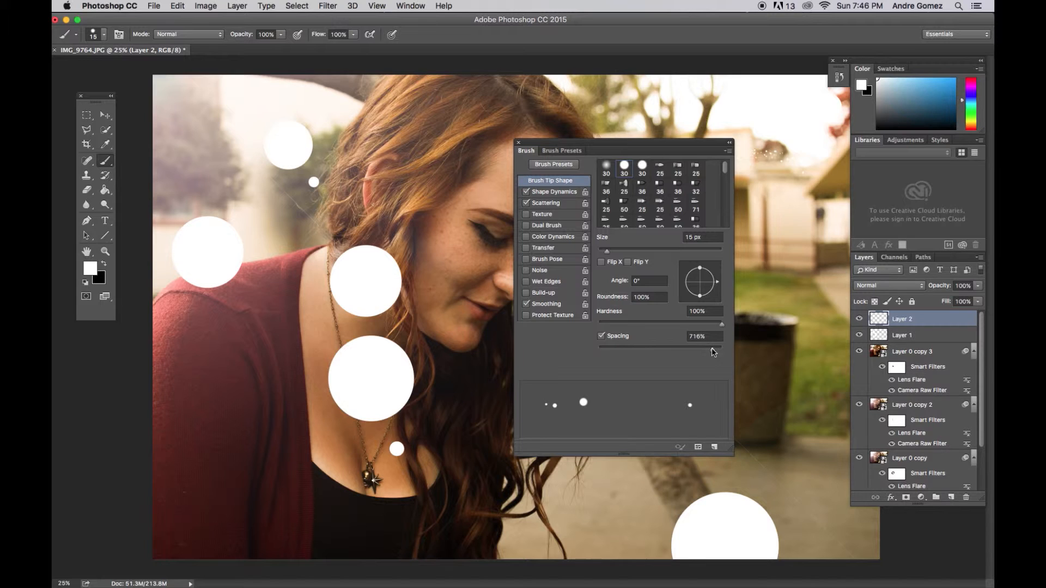
click(518, 142)
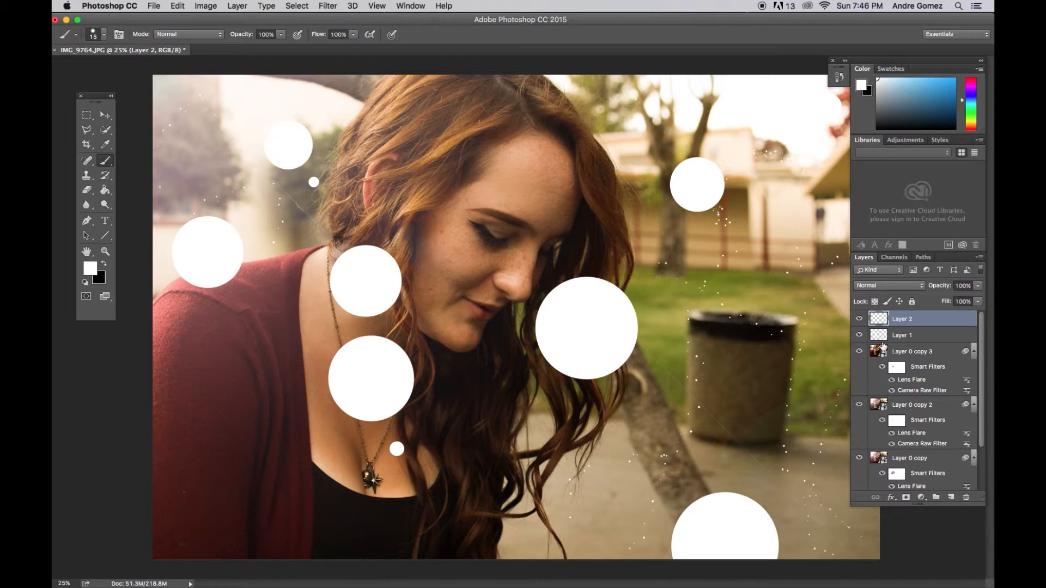
Add one new layer above Layer 2 and another directly above Layer 1.
click(950, 497)
click(906, 350)
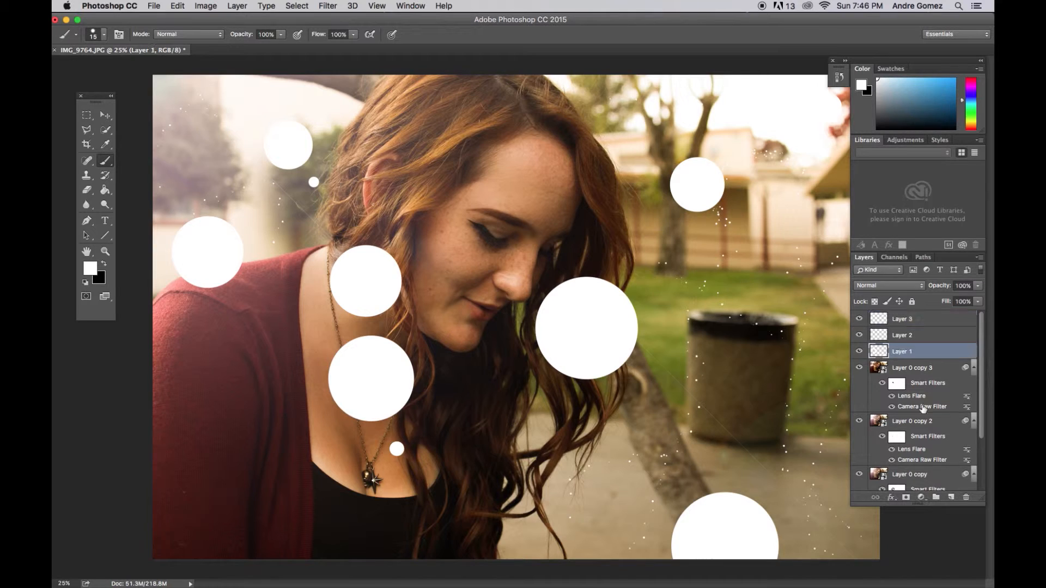
click(951, 498)
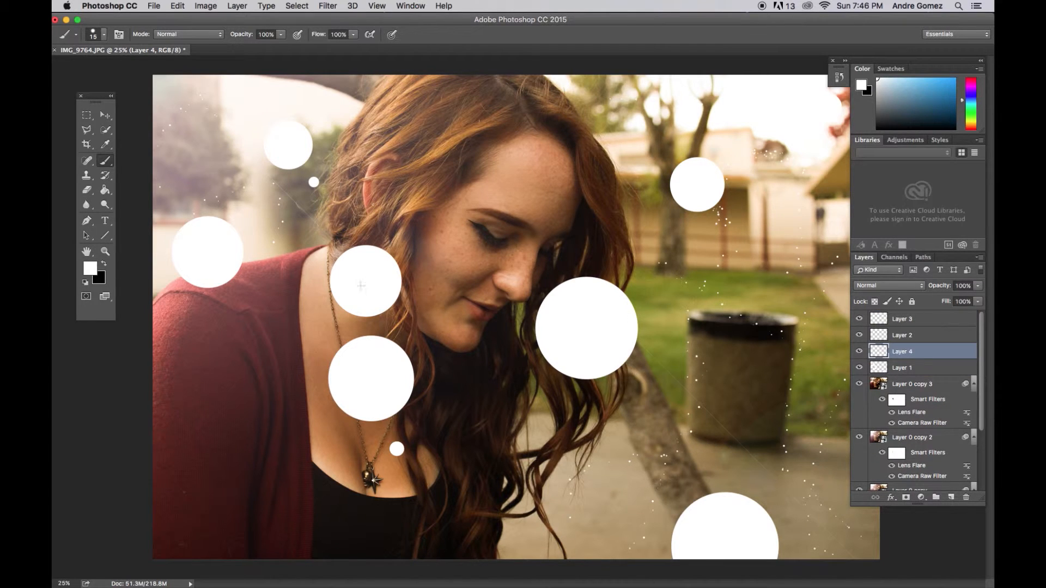
Set the foreground color to the golden yellow ffc000 and keep the Move tool active.
click(105, 115)
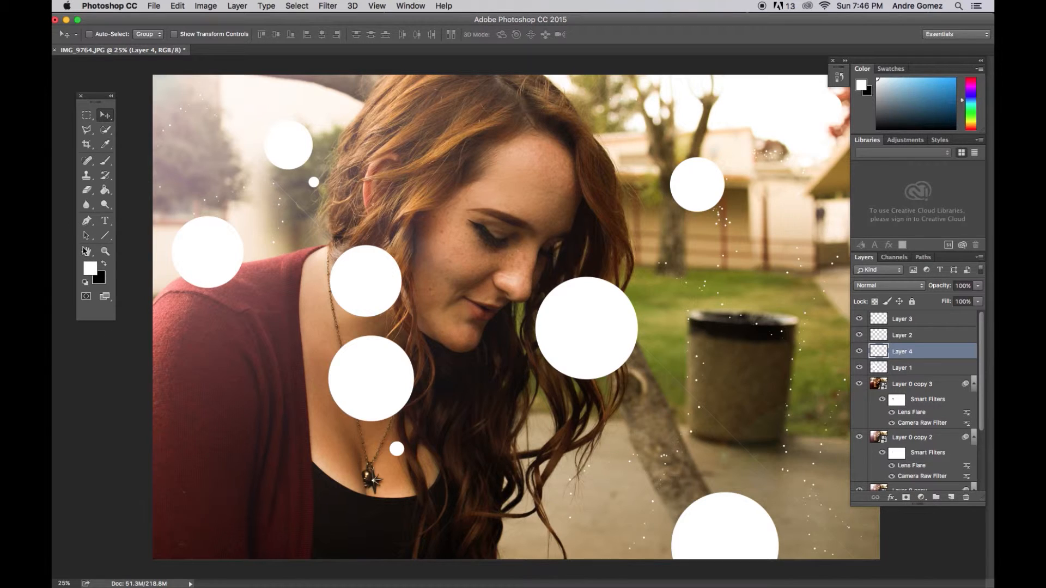
click(90, 268)
drag(531, 326, 538, 327)
click(506, 202)
drag(505, 202, 517, 199)
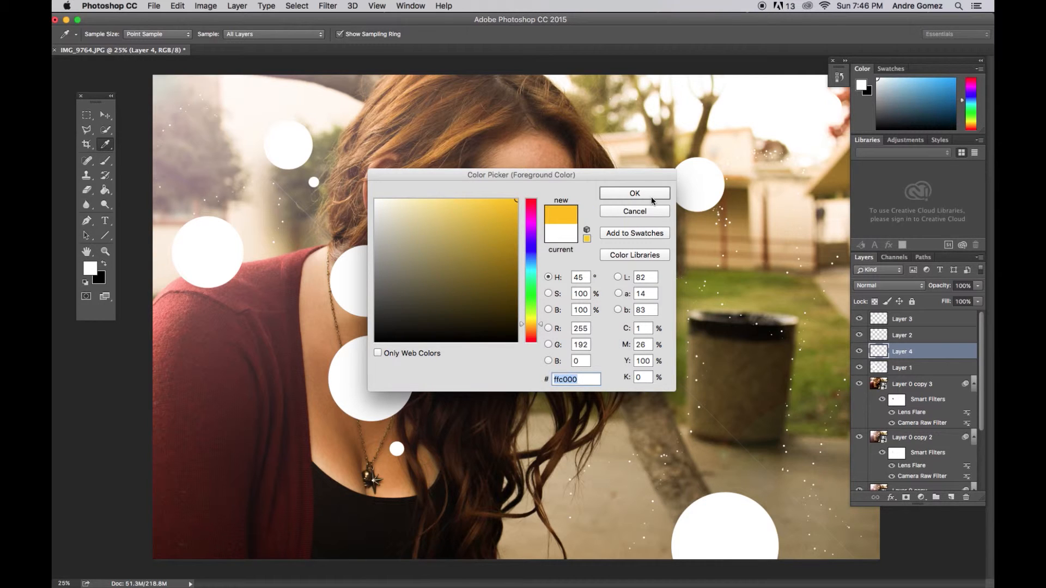
click(650, 194)
key(v)
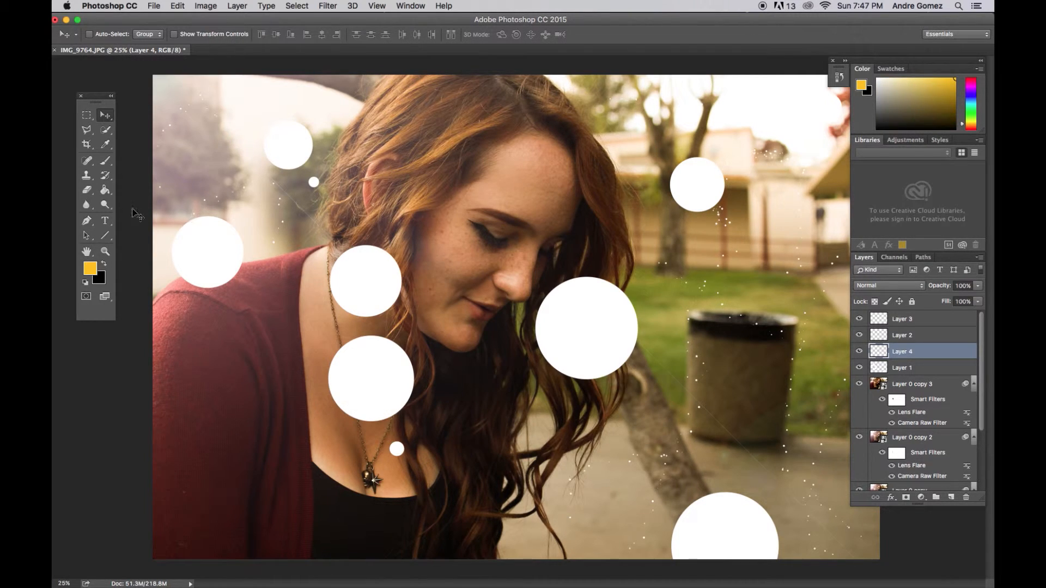
Fill Layer 4 and Layer 3 completely with the golden yellow foreground color using the Paint Bucket.
click(106, 191)
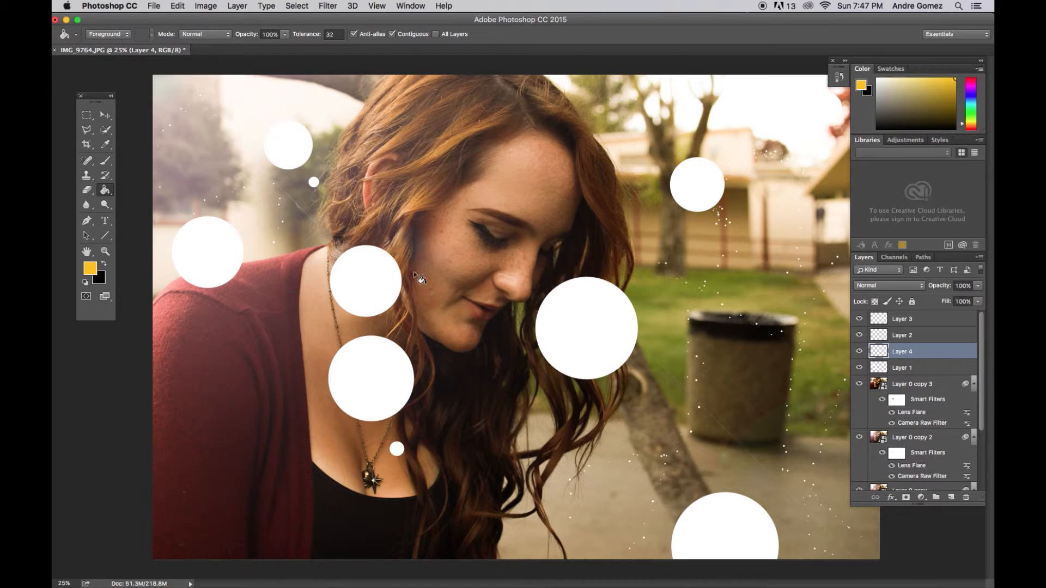
click(483, 255)
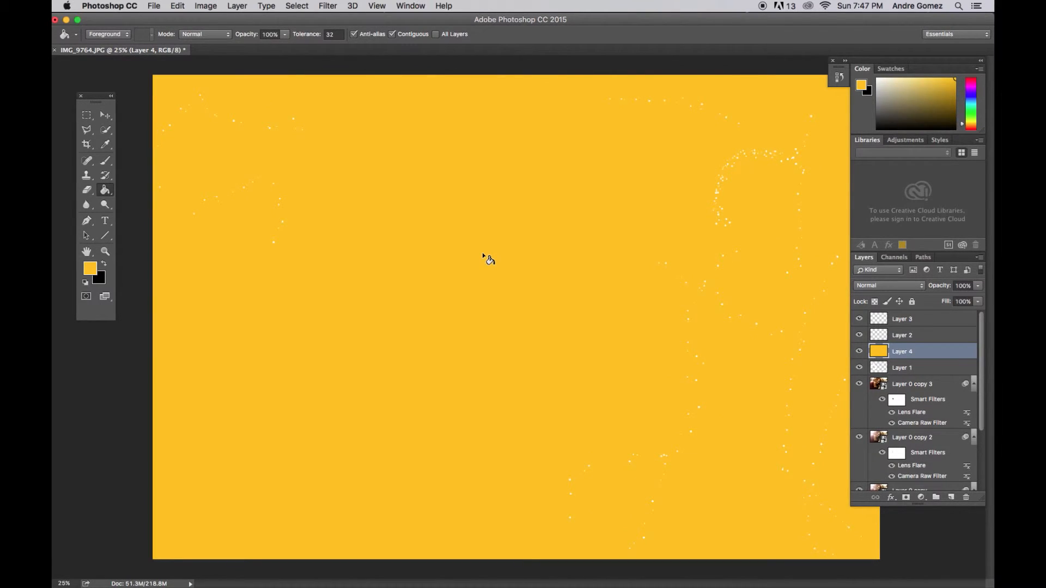
click(921, 320)
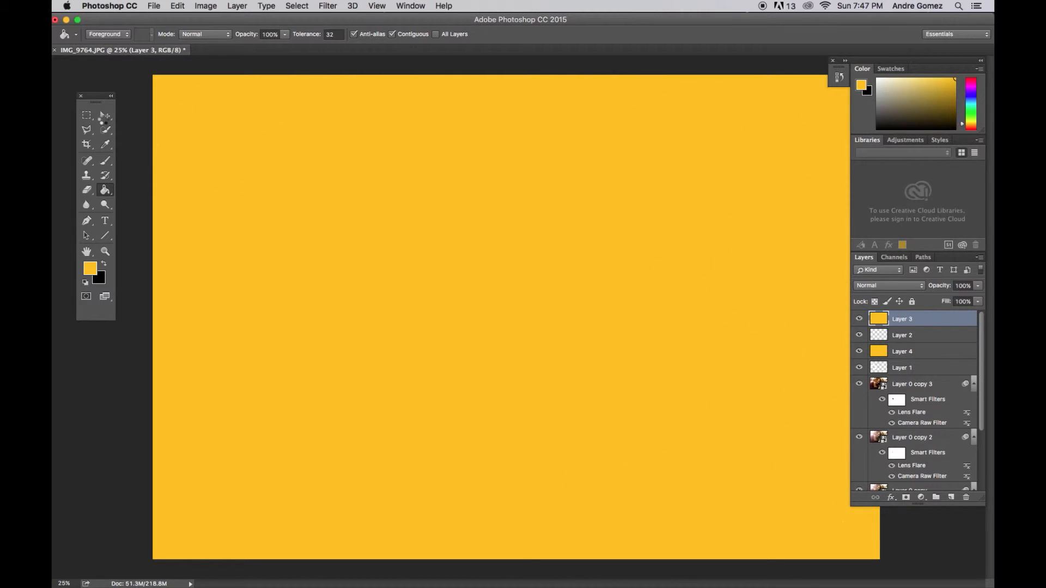
Clip the yellow Layer 3 to Layer 2 and the yellow Layer 4 to Layer 1 as clipping masks.
click(102, 116)
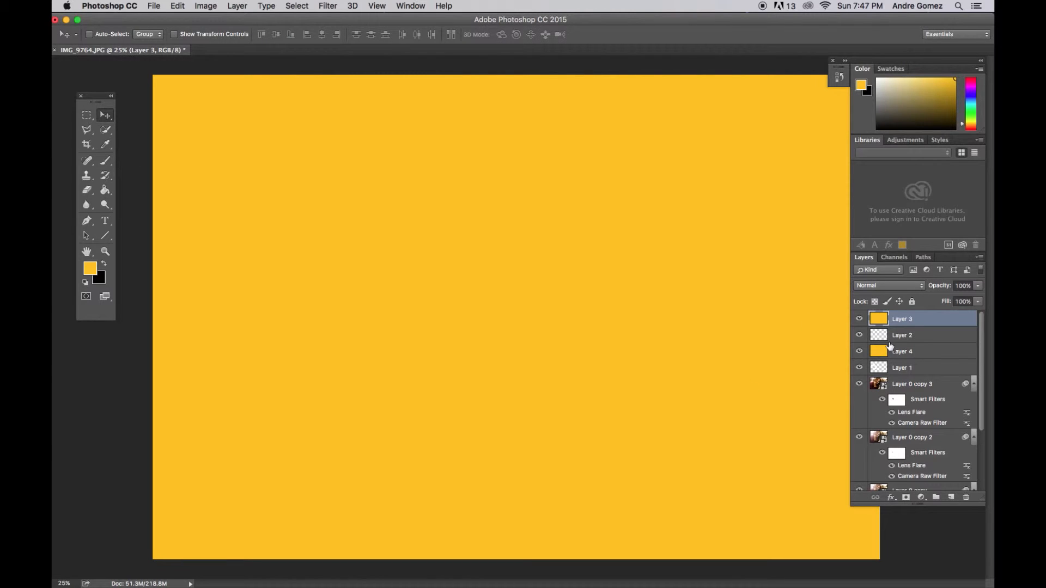
drag(903, 325, 907, 327)
alt+click(907, 327)
alt+click(915, 356)
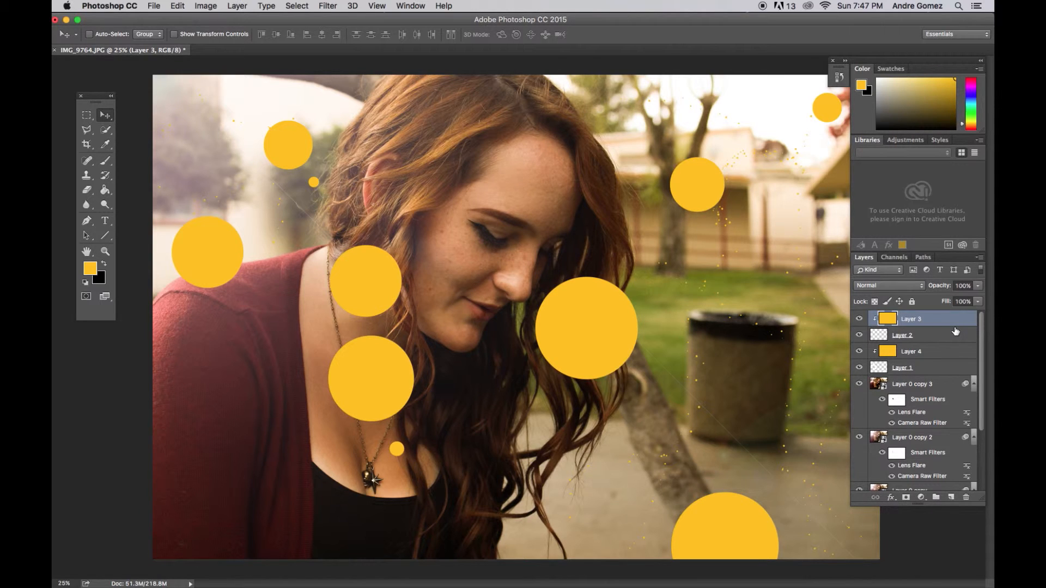
Lower the opacity of the yellow Layer 3 and set the opacity of Layer 4 to 53%.
click(979, 289)
drag(978, 297, 948, 340)
drag(948, 299, 949, 303)
click(924, 353)
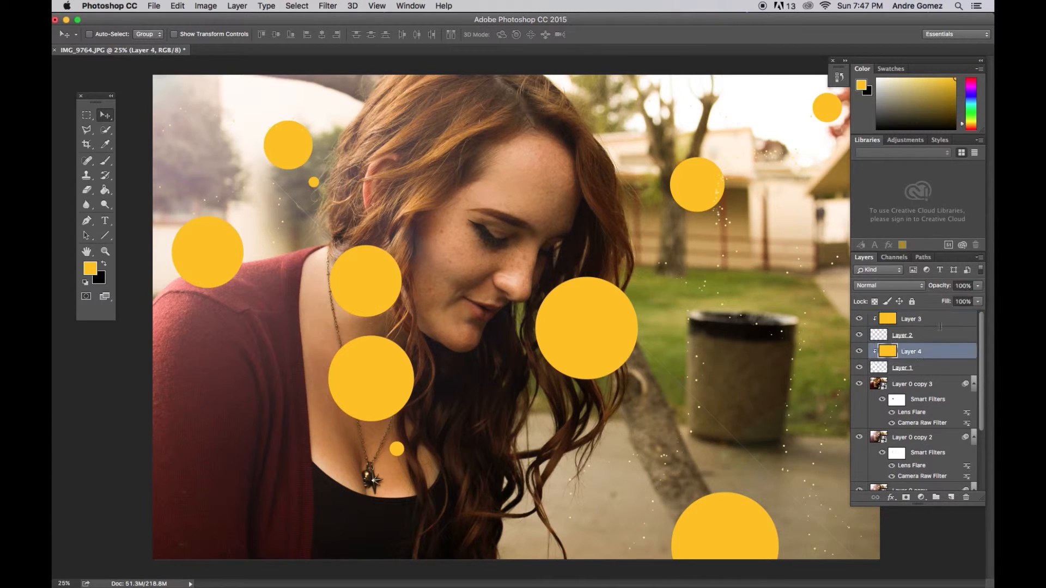
drag(978, 290, 952, 303)
click(953, 299)
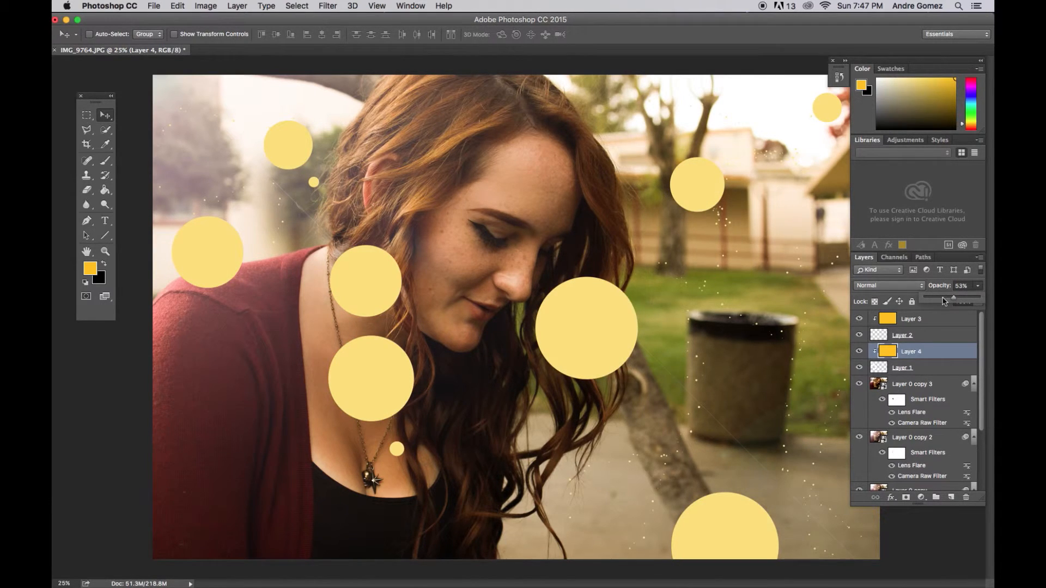
Convert Layer 1 with the large circles into a smart object for smart filters.
click(934, 369)
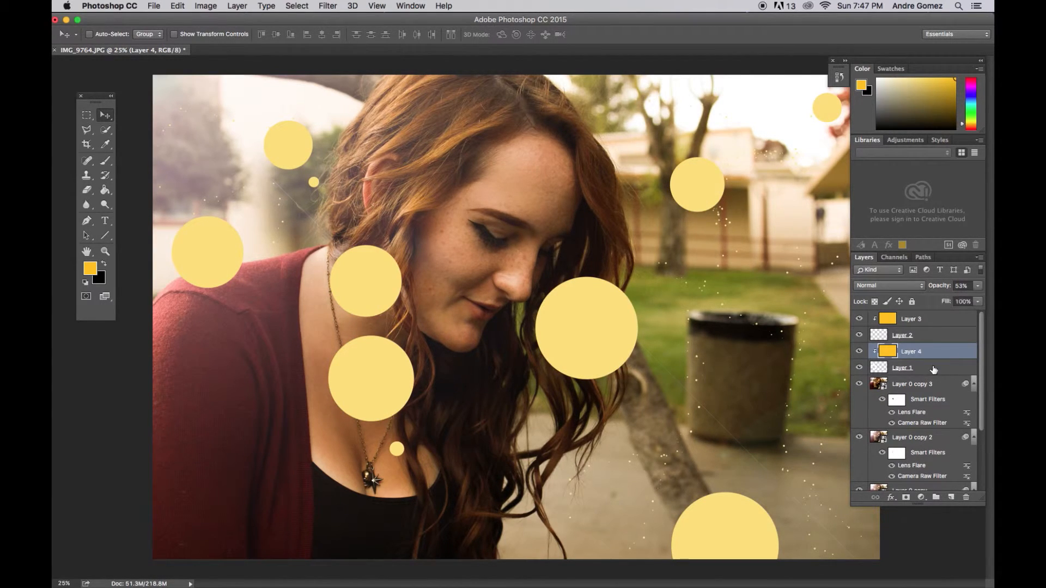
click(933, 370)
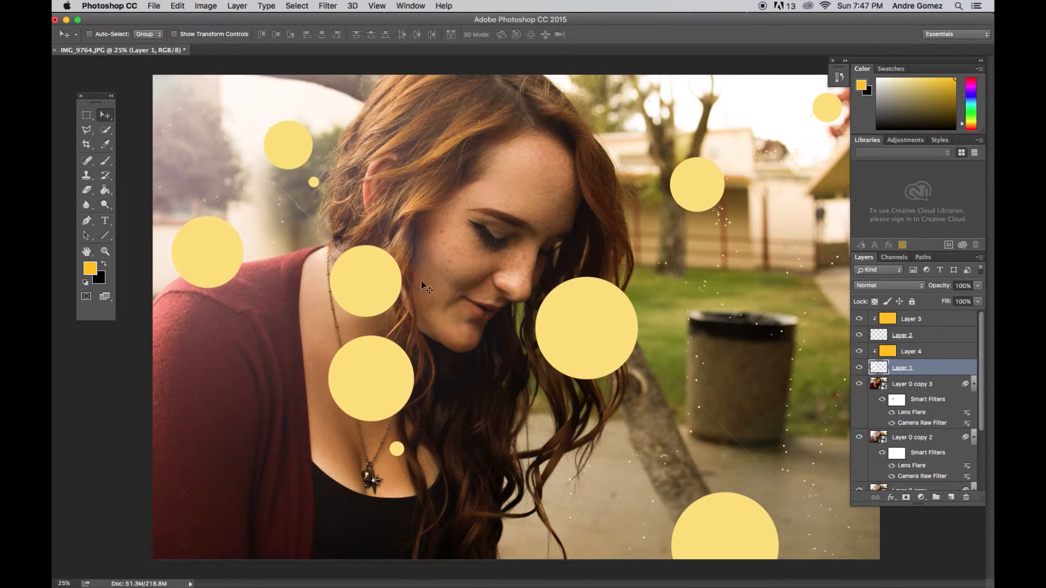
click(328, 6)
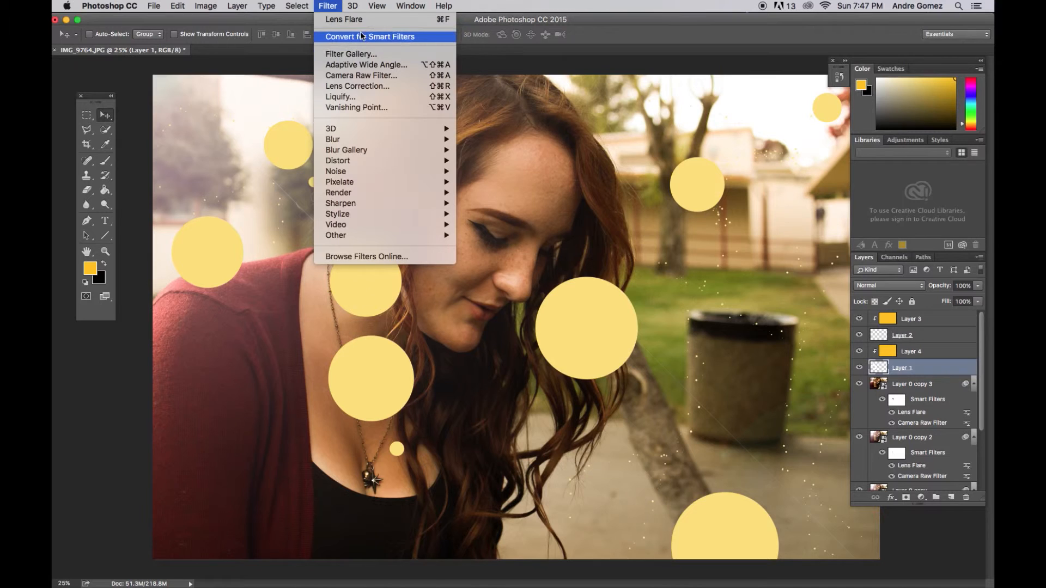
click(357, 38)
click(625, 214)
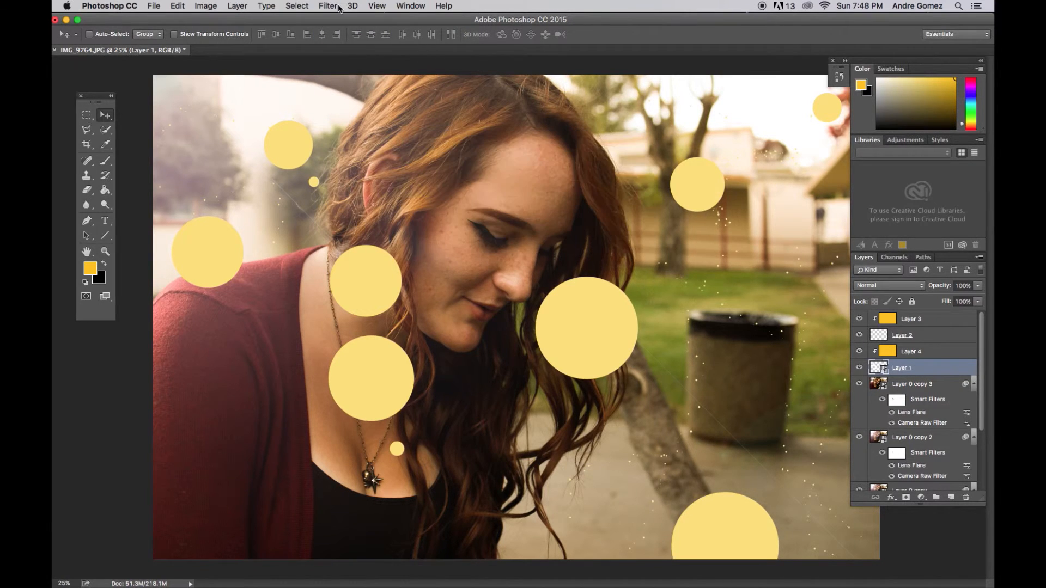
Apply a Gaussian Blur with a radius of 47.2 pixels to Layer 1.
click(329, 7)
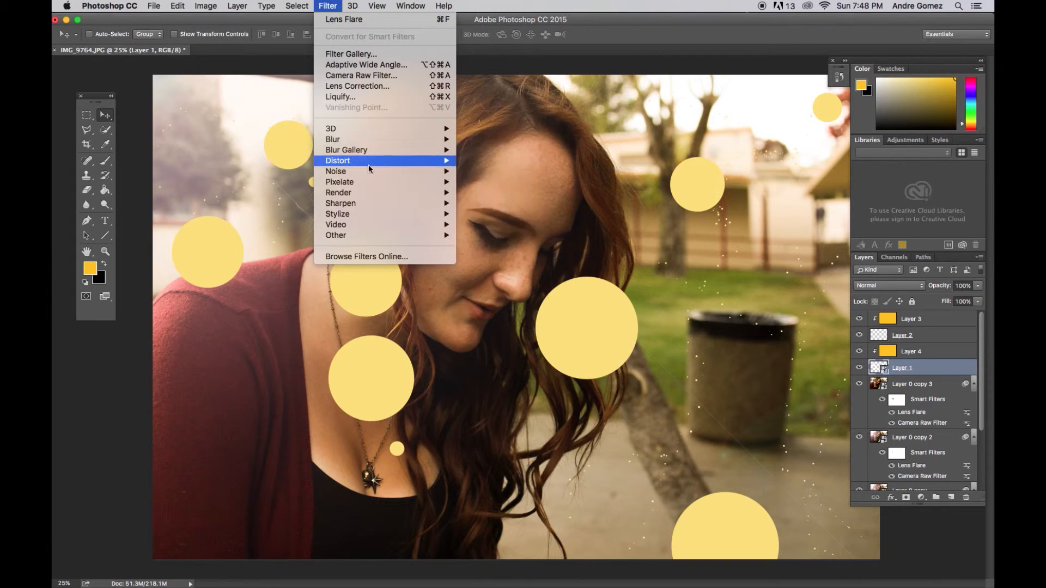
mouse_move(374, 137)
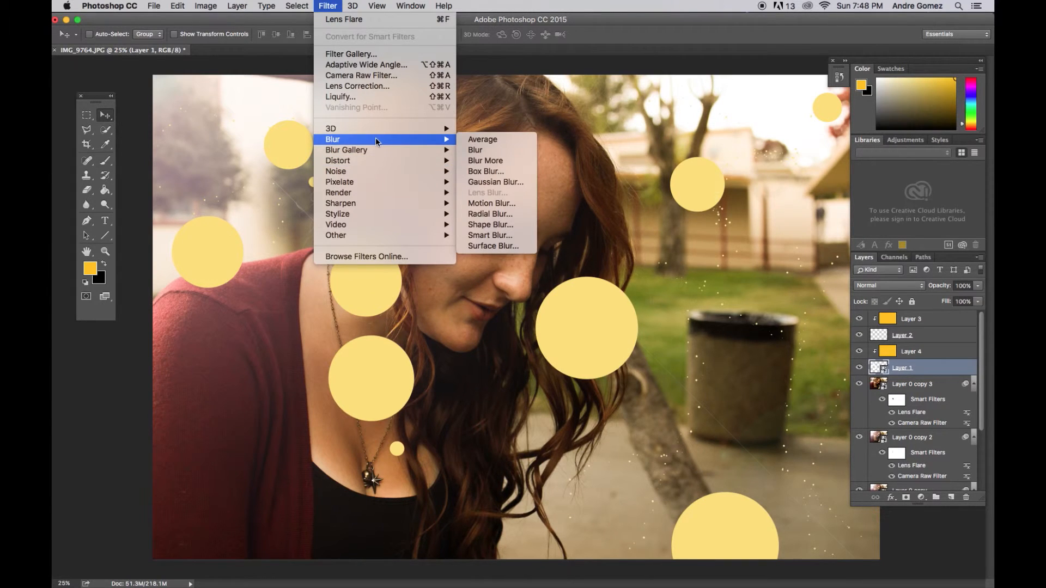
click(497, 182)
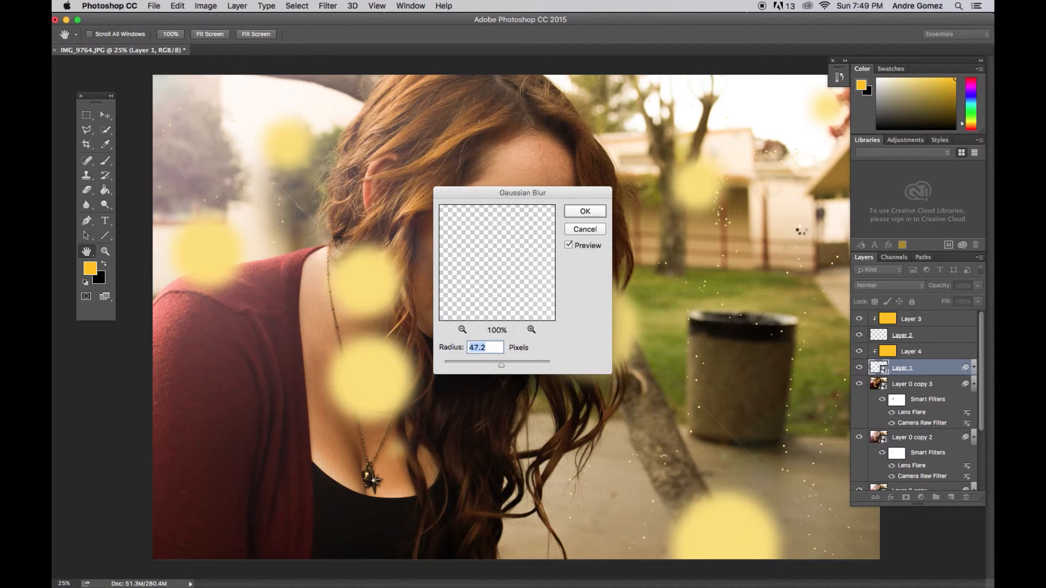
key(Return)
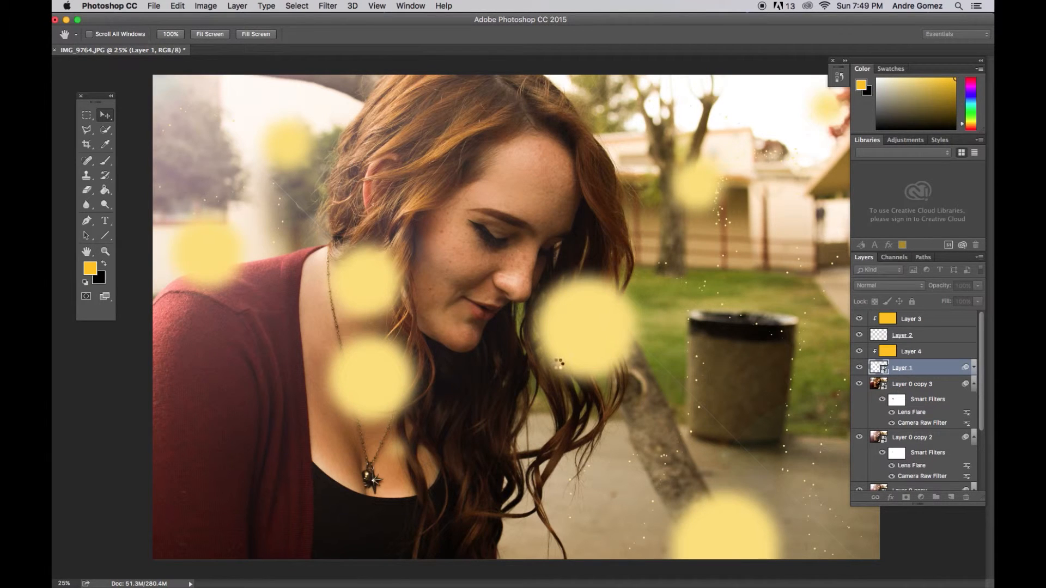
Try reapplying the last Gaussian Blur directly to Layer 2 and undo it.
click(932, 341)
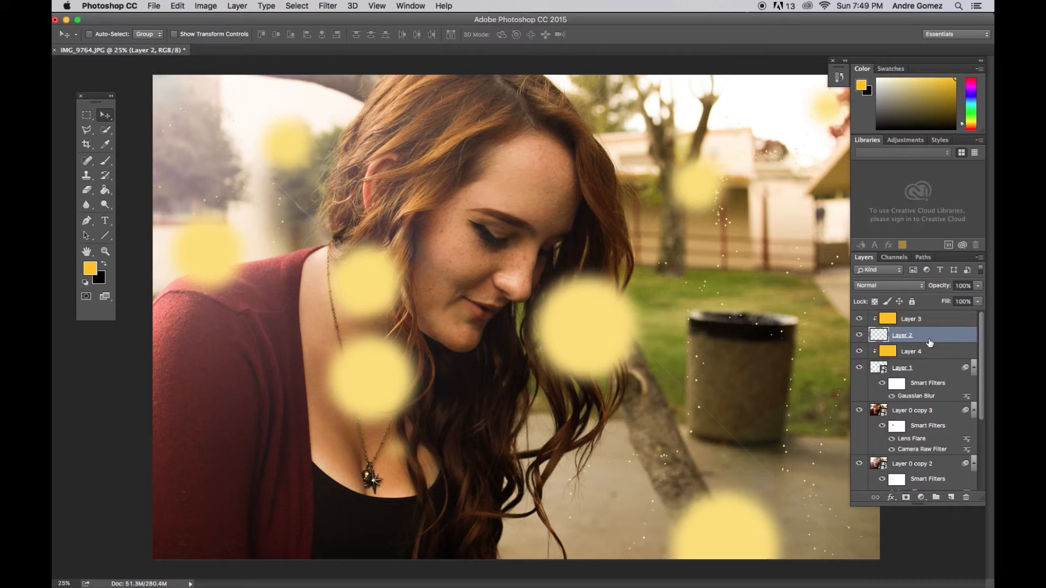
click(328, 6)
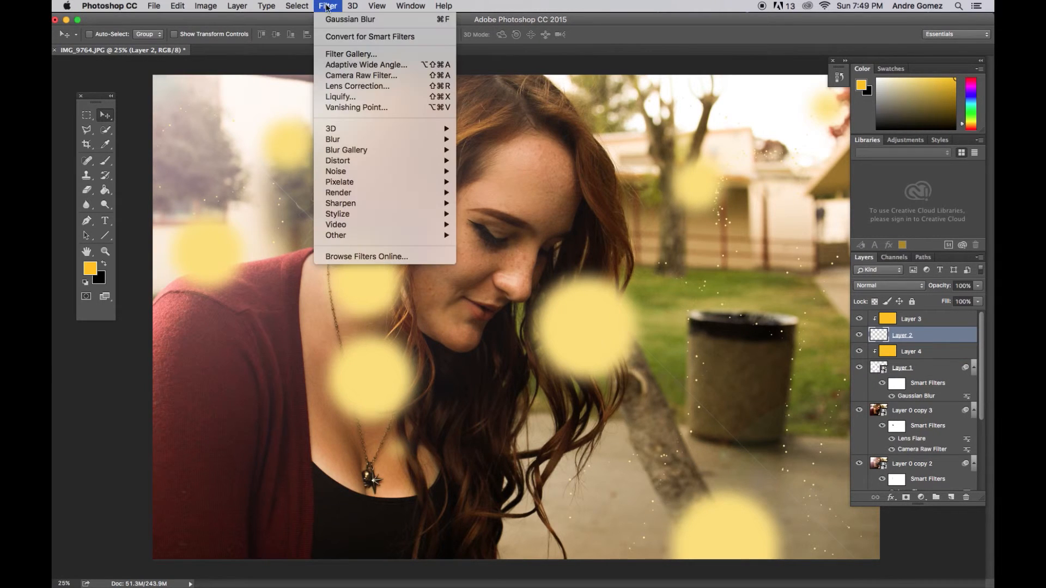
click(333, 20)
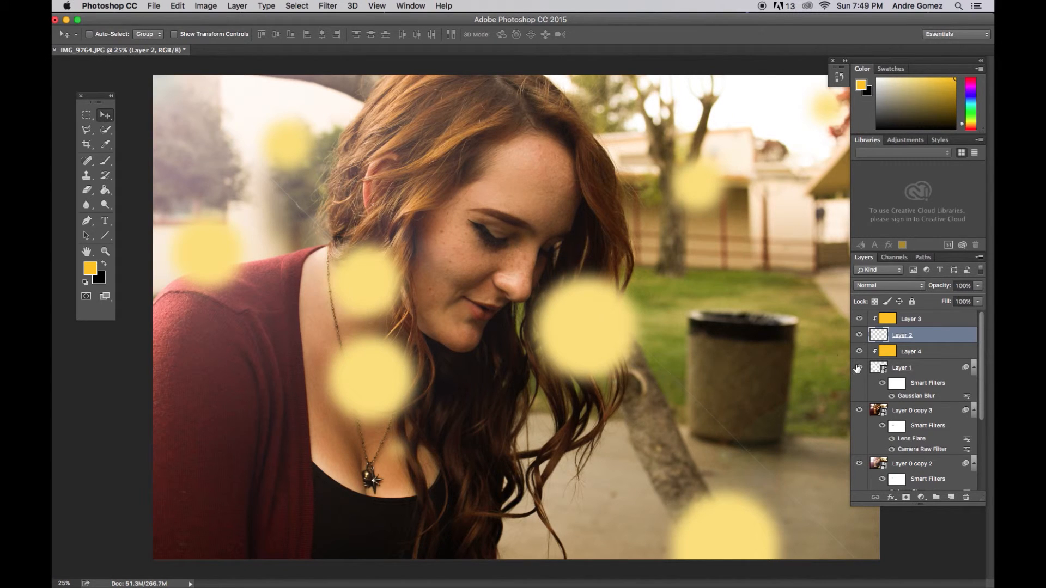
key(super+z)
Convert Layer 2 with the tiny dots into a smart object for smart filters.
click(327, 5)
click(353, 37)
key(Return)
click(327, 6)
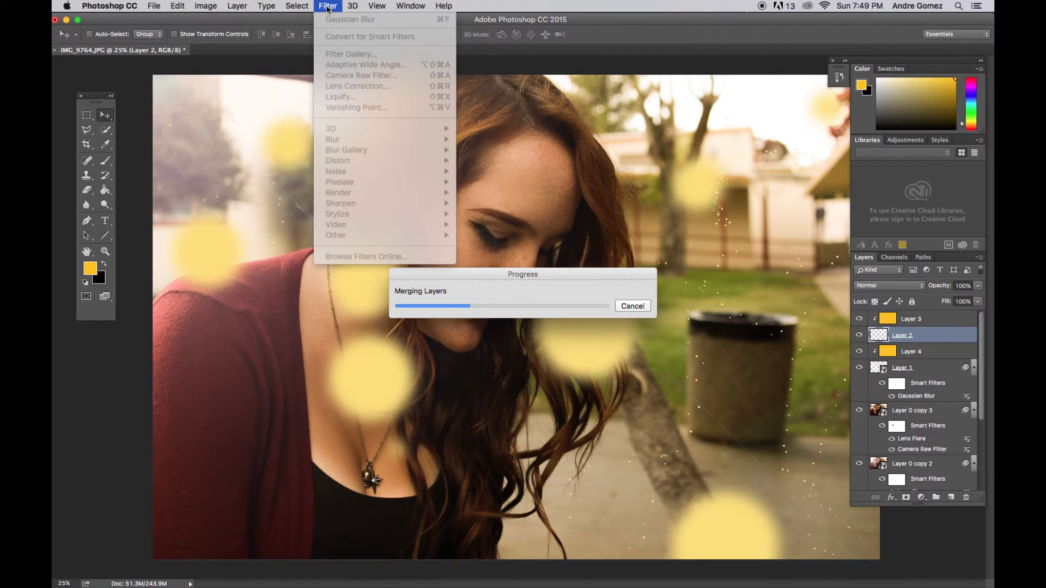
click(327, 8)
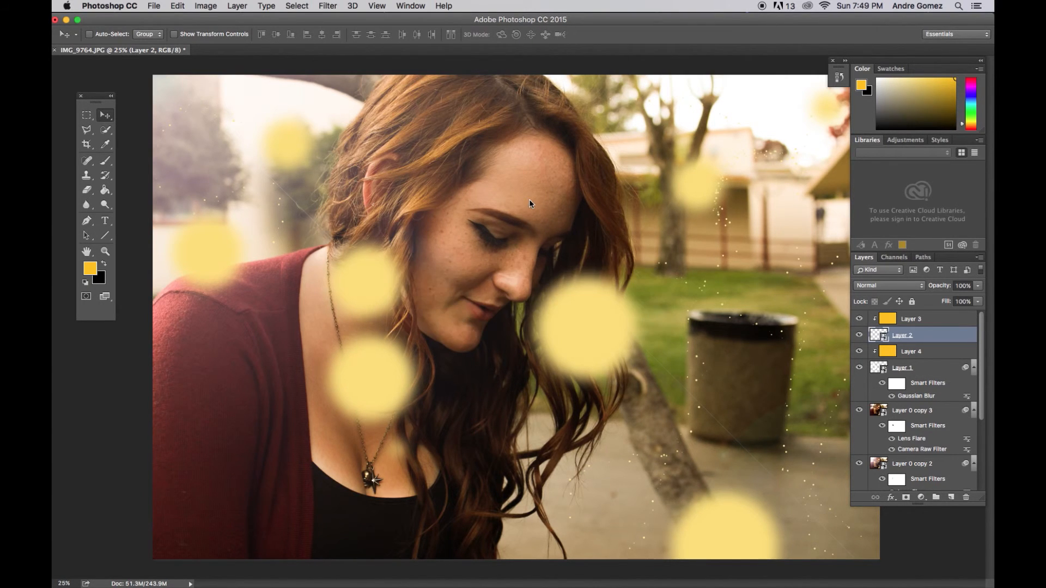
Apply a Gaussian Blur with a radius of 3.0 pixels to Layer 2.
click(336, 6)
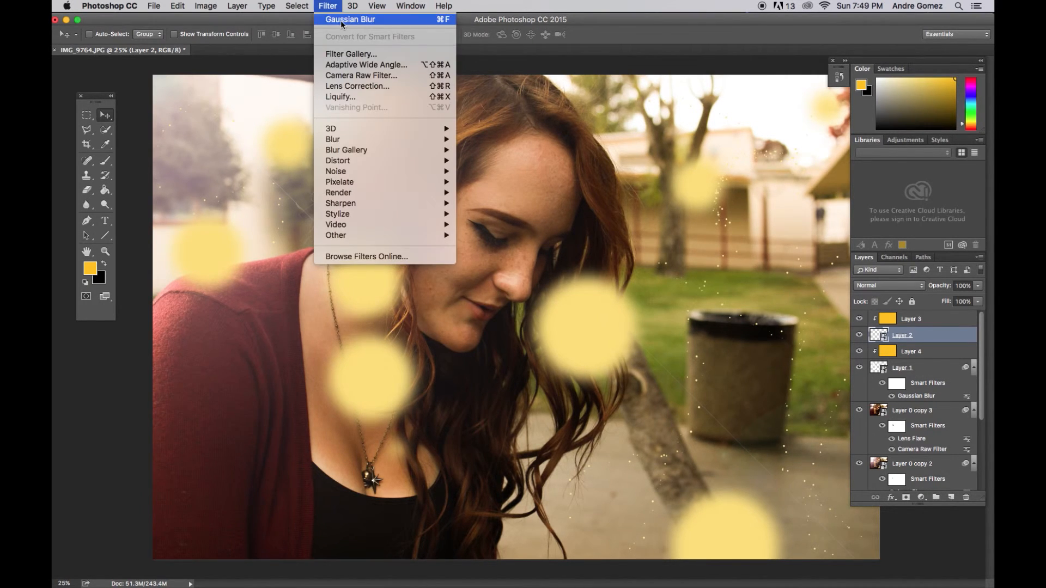
click(363, 19)
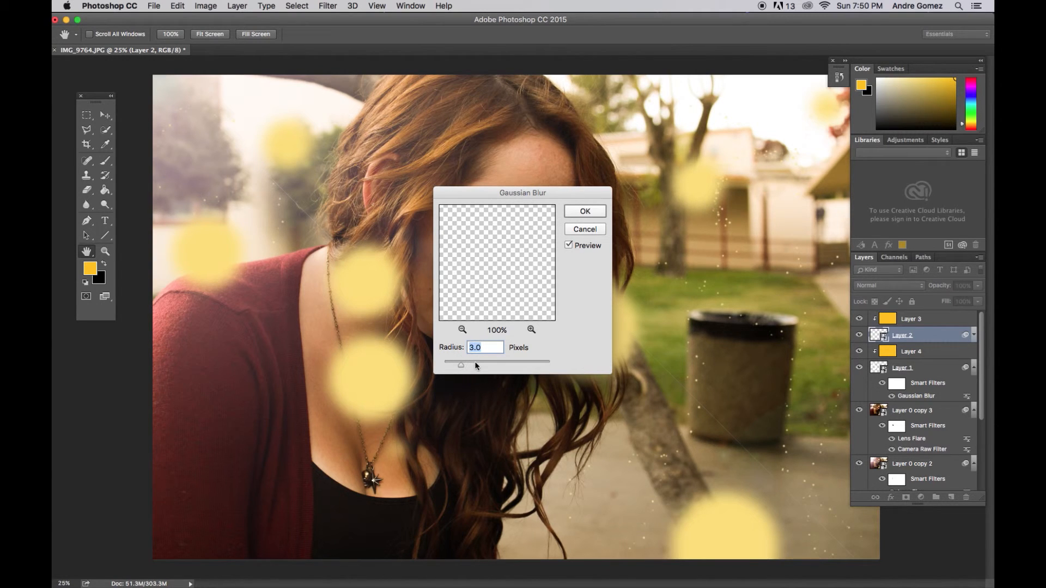
click(581, 211)
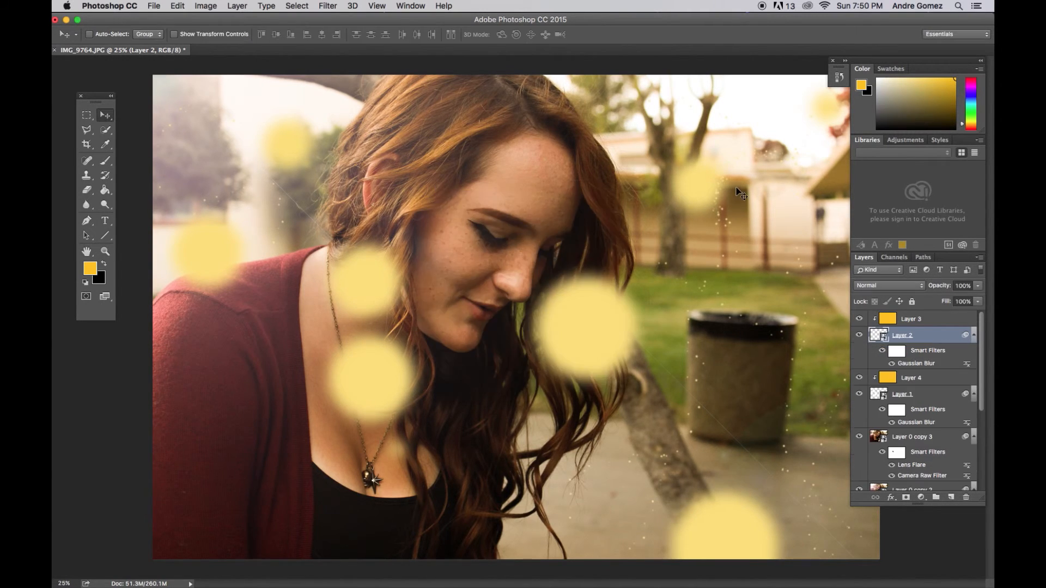
Select Layer 1 together with Layer 2, try the Overlay blend mode and set both layers to Soft Light.
super+click(921, 394)
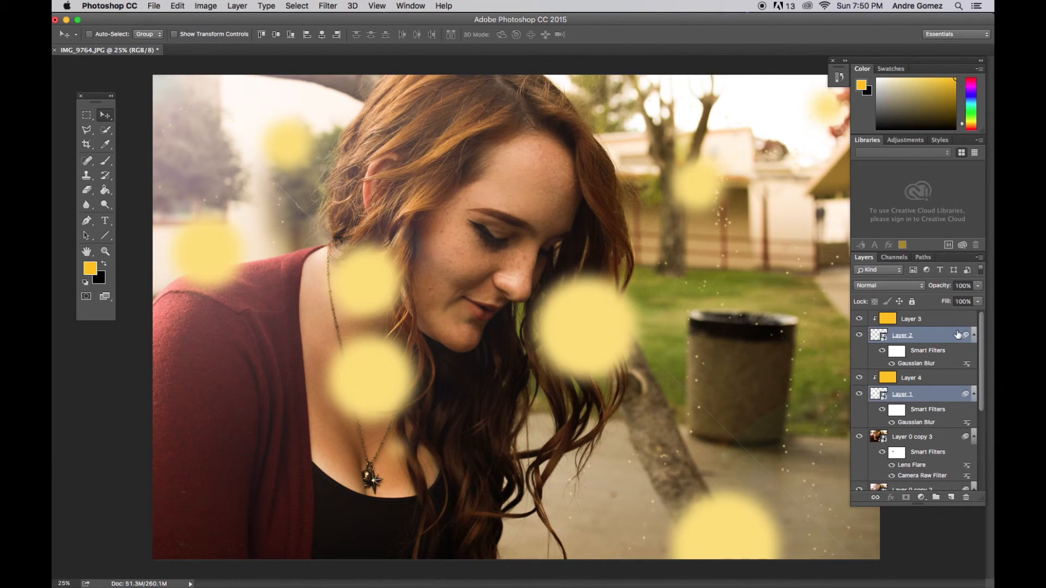
click(892, 286)
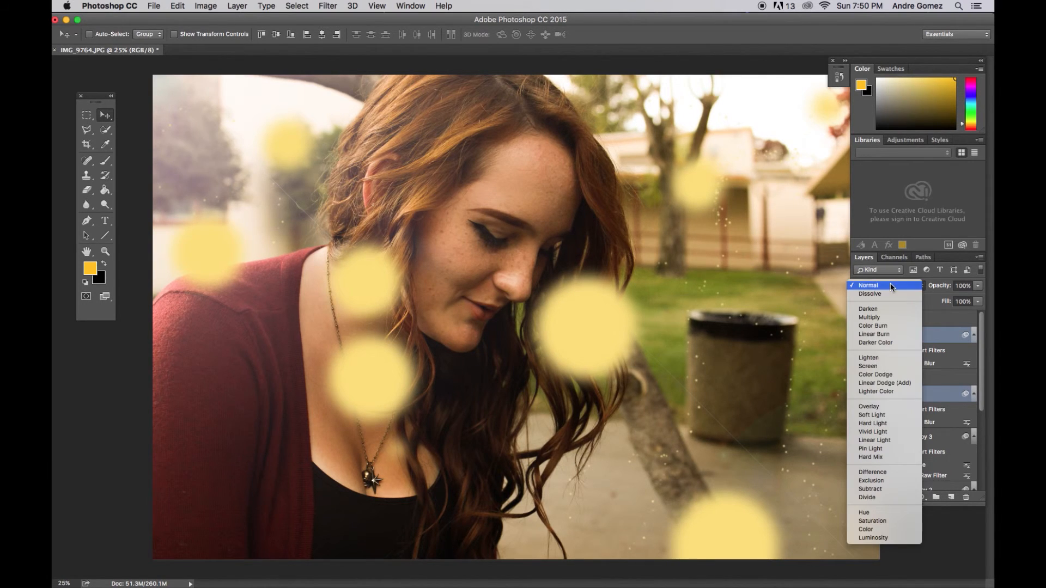
click(889, 407)
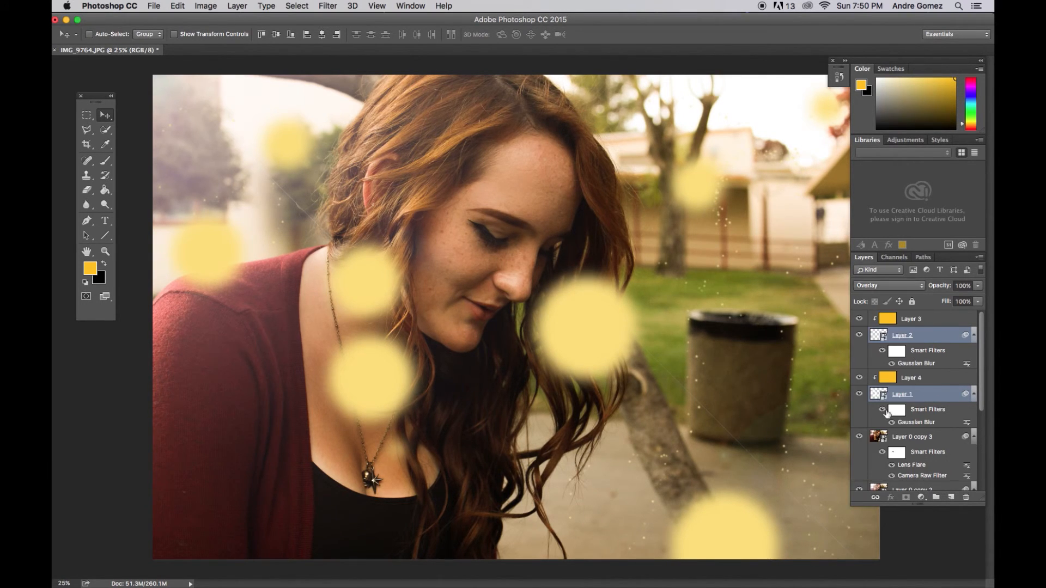
click(892, 284)
click(886, 297)
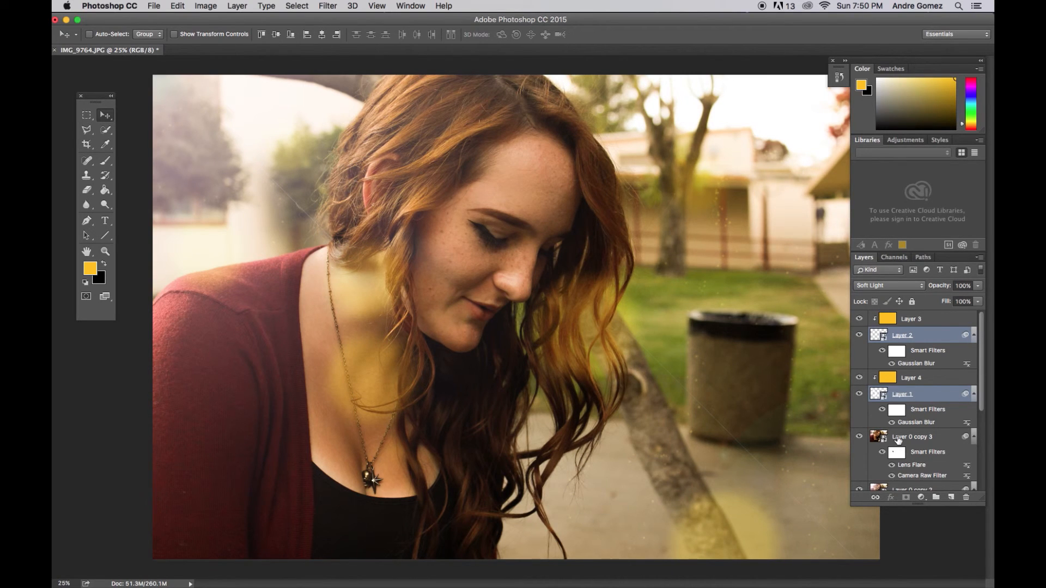
Paint black with a 900 px brush on Layer 1's smart filter mask over the circles on the neck, chest and hair.
click(897, 412)
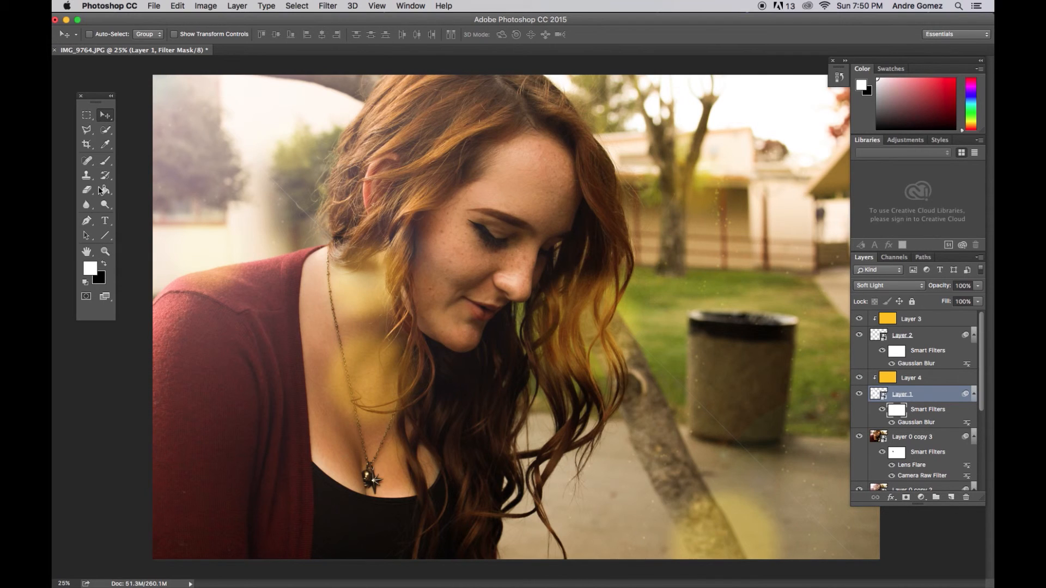
click(105, 161)
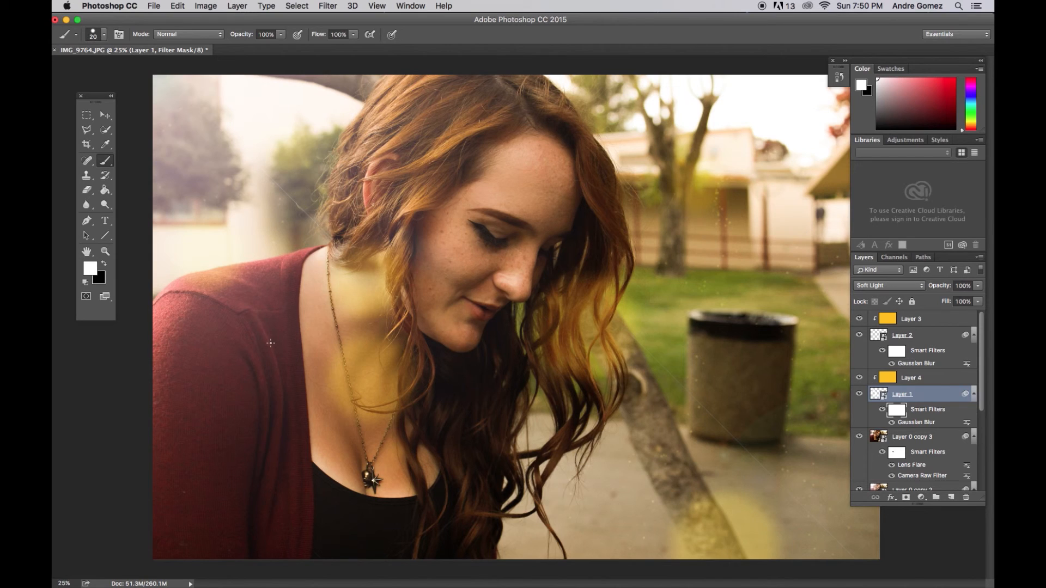
key(bracketright)
key(bracketright)
key(bracketright)
key(bracketright)
key(bracketright)
key(bracketright)
key(bracketright)
key(bracketright)
key(bracketright)
key(bracketright)
key(bracketright)
key(bracketright)
key(bracketright)
key(bracketright)
key(bracketright)
key(bracketright)
key(bracketright)
key(bracketright)
key(bracketright)
key(bracketright)
key(x)
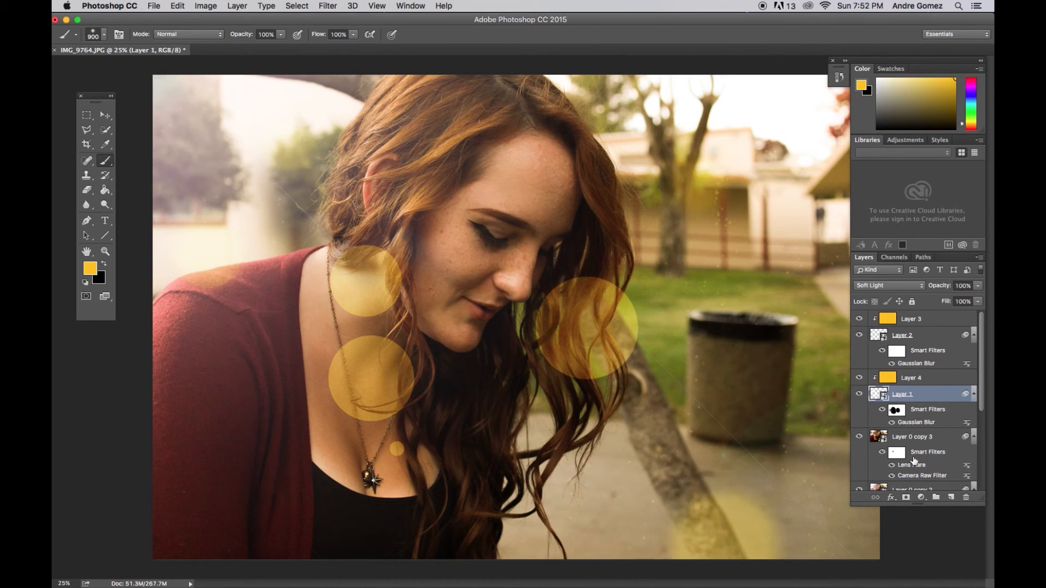
Add a layer mask to Layer 1 and paint black on it to hide the circles over the chest and neck.
click(906, 497)
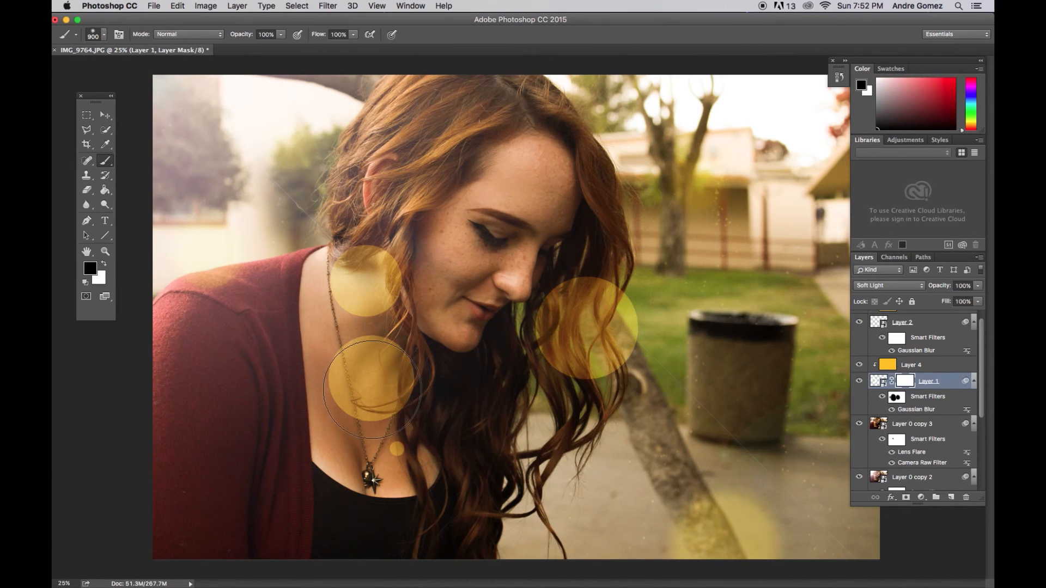
click(360, 399)
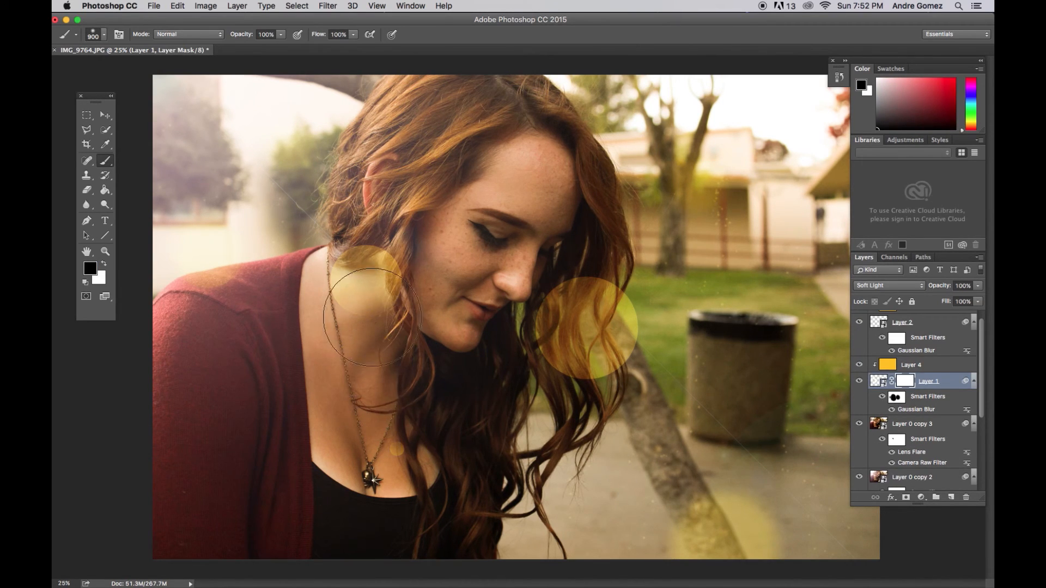
click(372, 318)
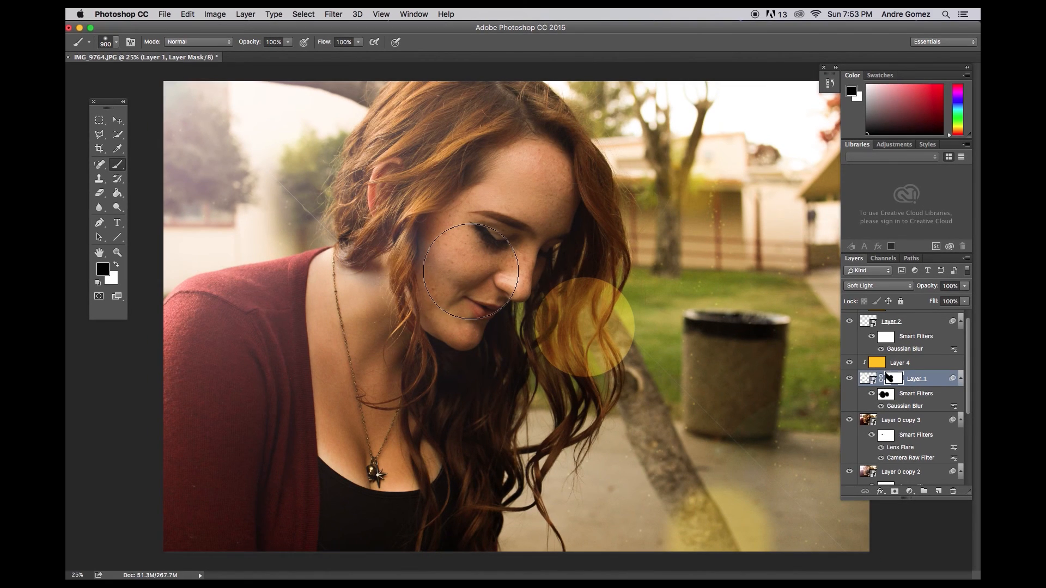